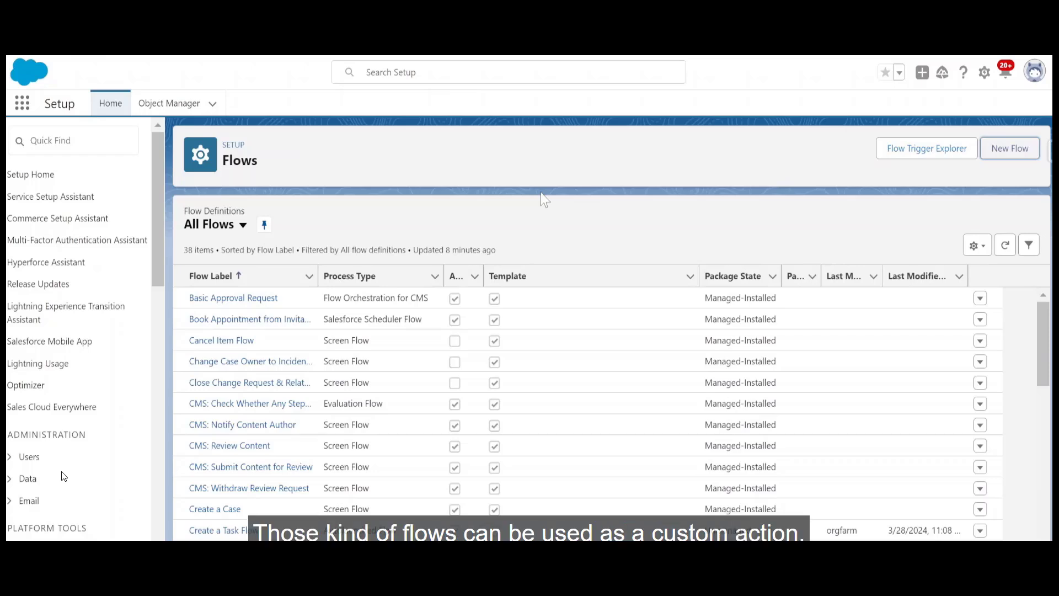
Examine the Create a Task element in the Create a Task Flow, including its object, field values and the variable storing the task ID
{"action": "left_click", "coordinate": [1015, 154]}
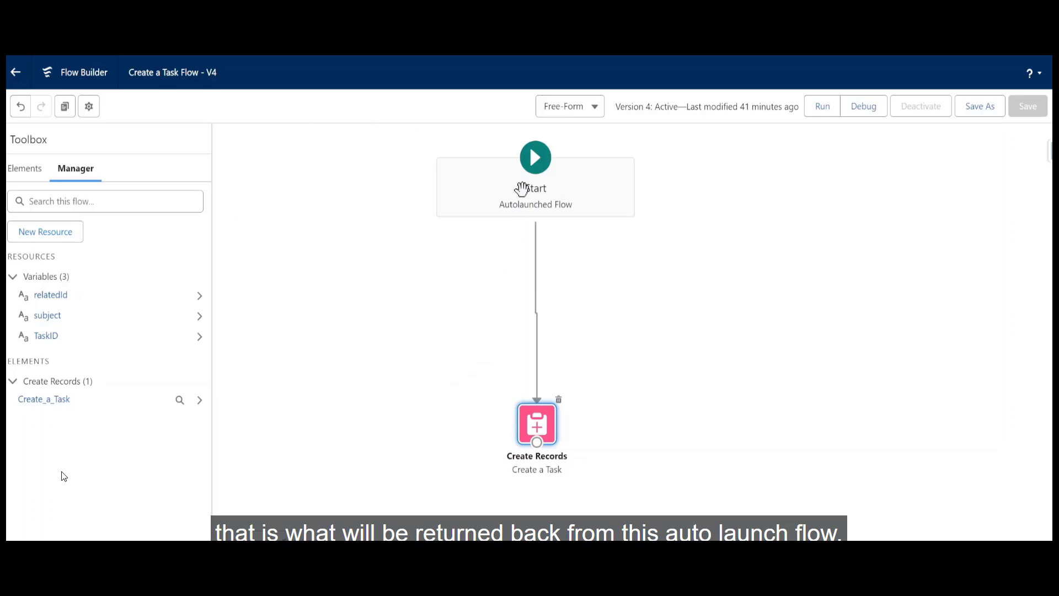
{"action": "double_click", "coordinate": [542, 424]}
{"action": "scroll", "coordinate": [386, 325], "scroll_direction": "down", "scroll_amount": 2}
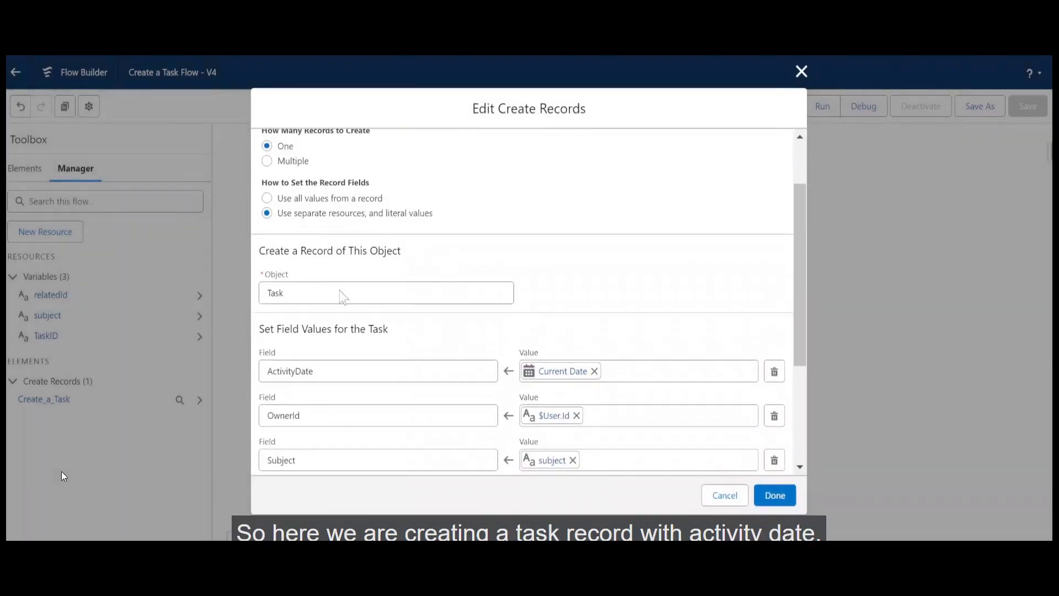
{"action": "scroll", "coordinate": [371, 288], "scroll_direction": "down", "scroll_amount": 3}
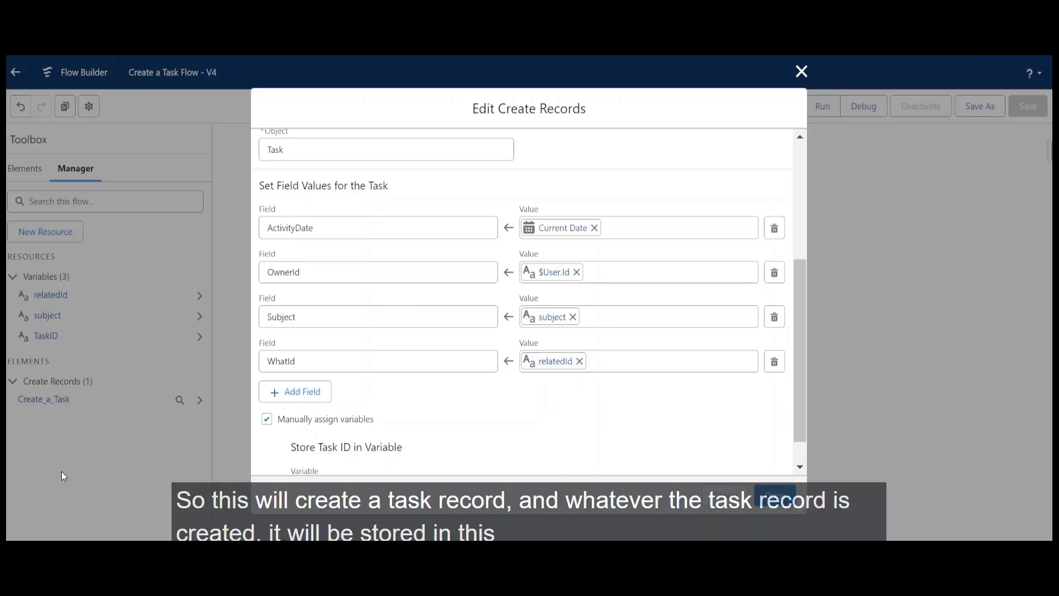
{"action": "scroll", "coordinate": [439, 359], "scroll_direction": "down", "scroll_amount": 1}
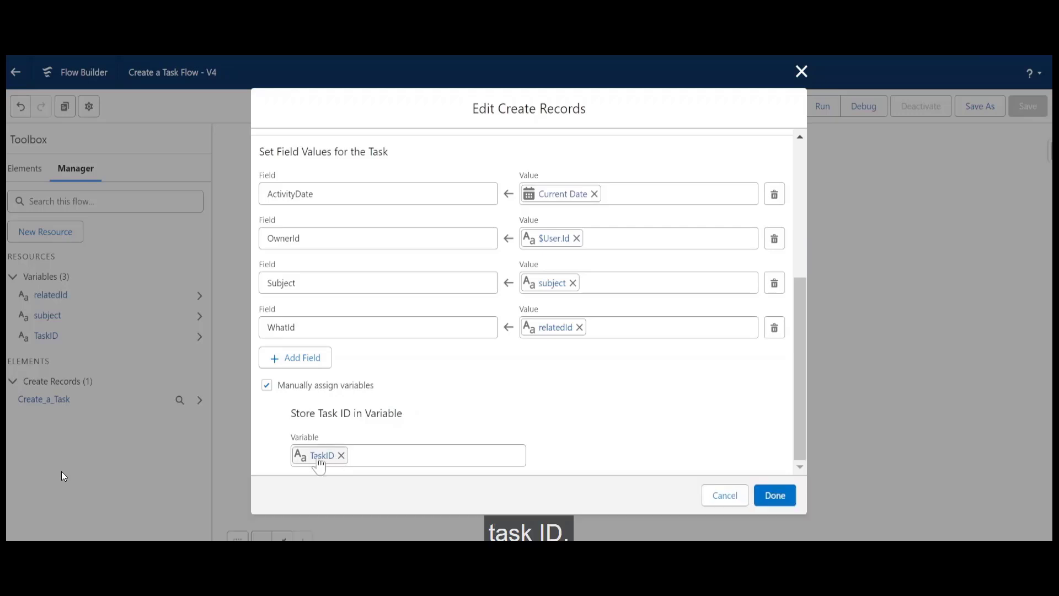
{"action": "left_click", "coordinate": [707, 495]}
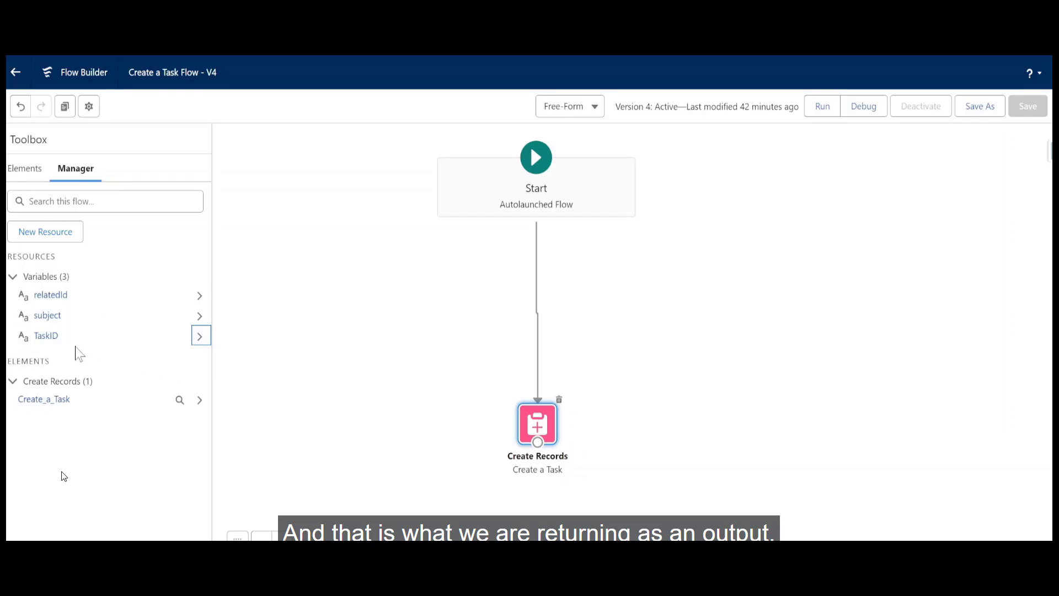
Check the TaskID variable's availability outside the flow without changing it
{"action": "left_click", "coordinate": [53, 335]}
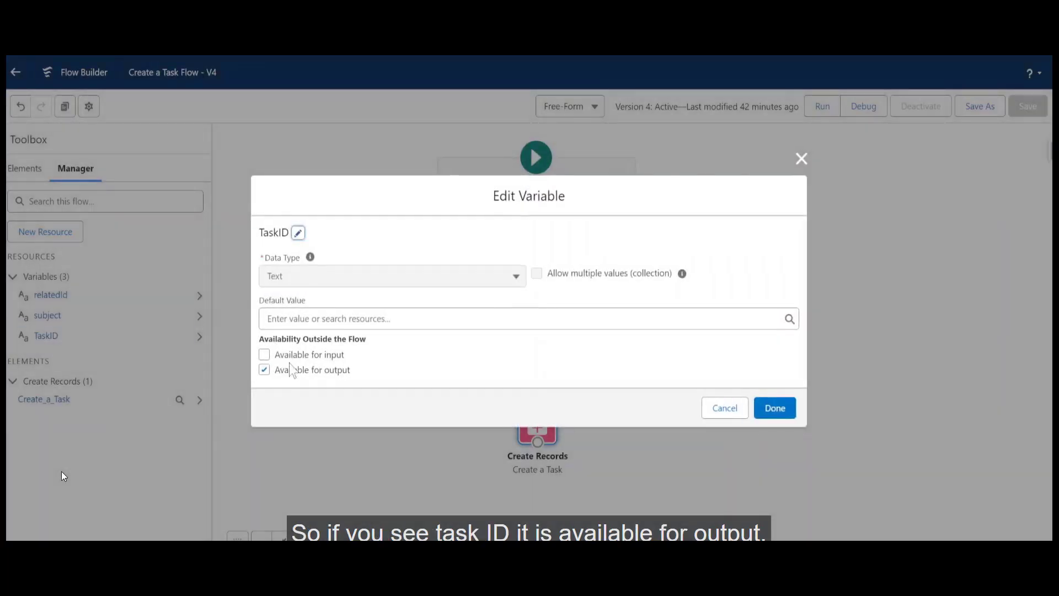
{"action": "left_click_drag", "start_coordinate": [275, 370], "coordinate": [352, 370]}
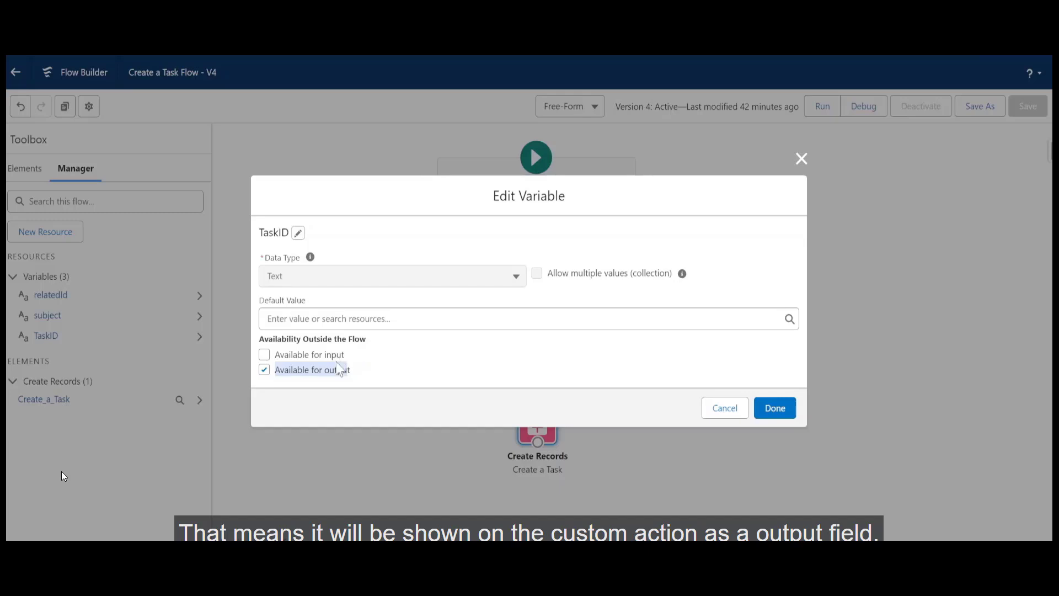
{"action": "left_click", "coordinate": [725, 411]}
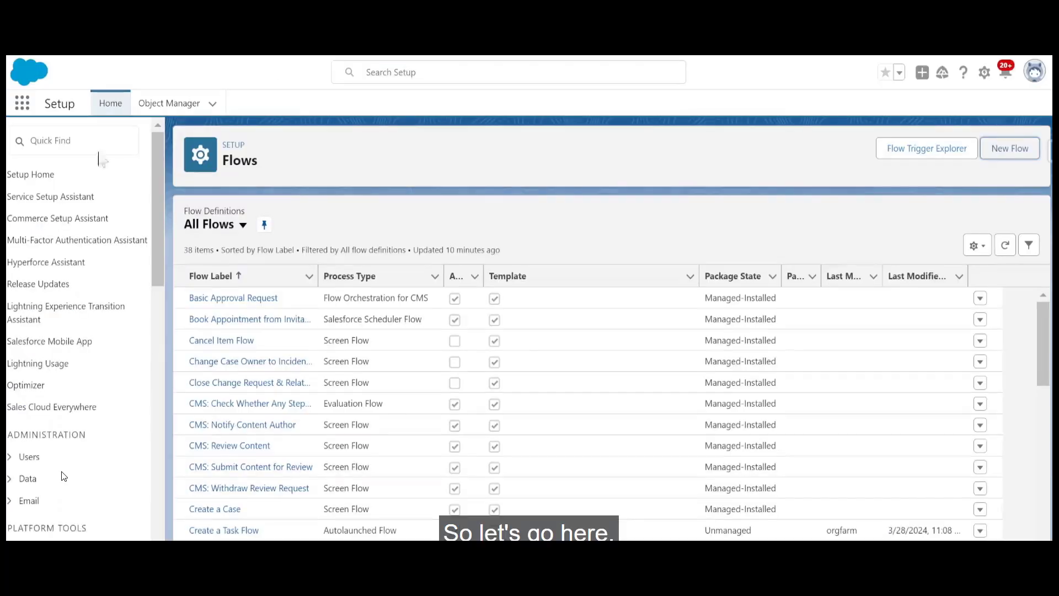
Find the Einstein Copilot Actions setup page by searching for "cop" and open it
{"action": "left_click", "coordinate": [100, 154]}
{"action": "type", "text": "co"}
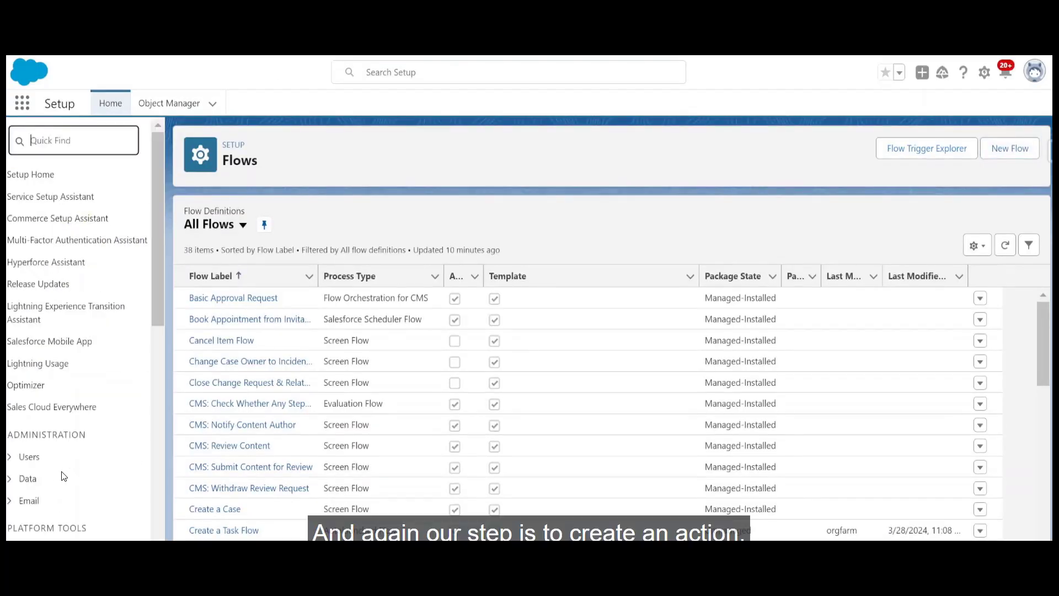
{"action": "type", "text": "cop"}
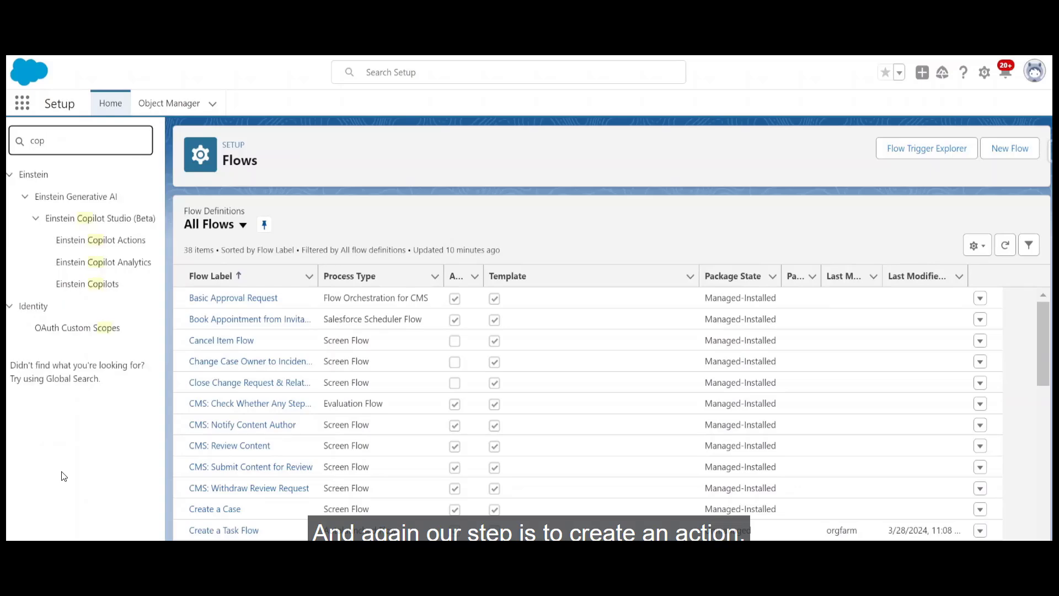
{"action": "left_click", "coordinate": [104, 246]}
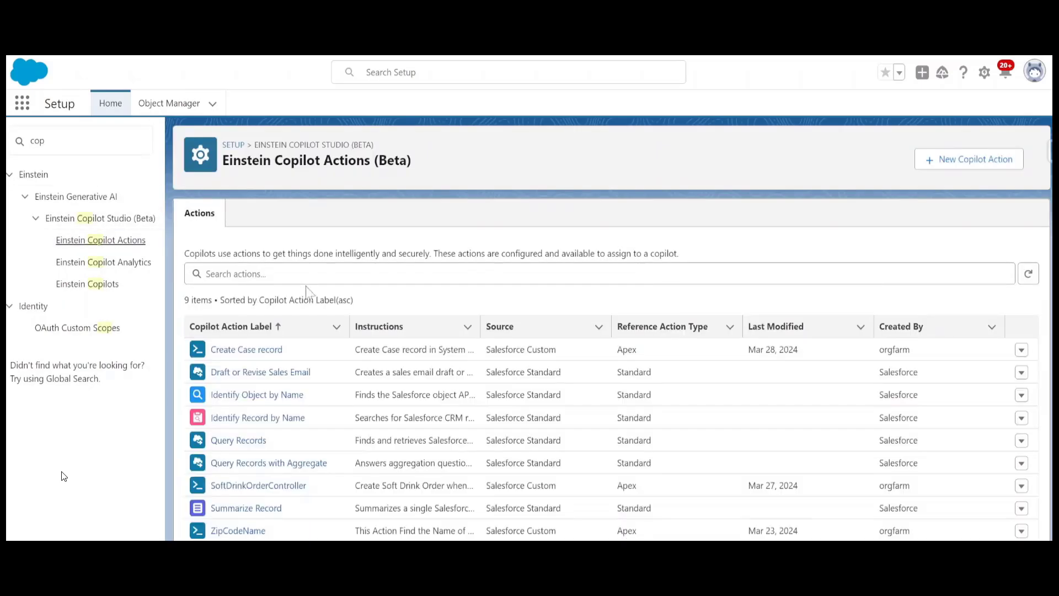
Start a new copilot action with reference action type Flow and reference action Create a Task Flow, and continue to its instructions
{"action": "left_click", "coordinate": [965, 162]}
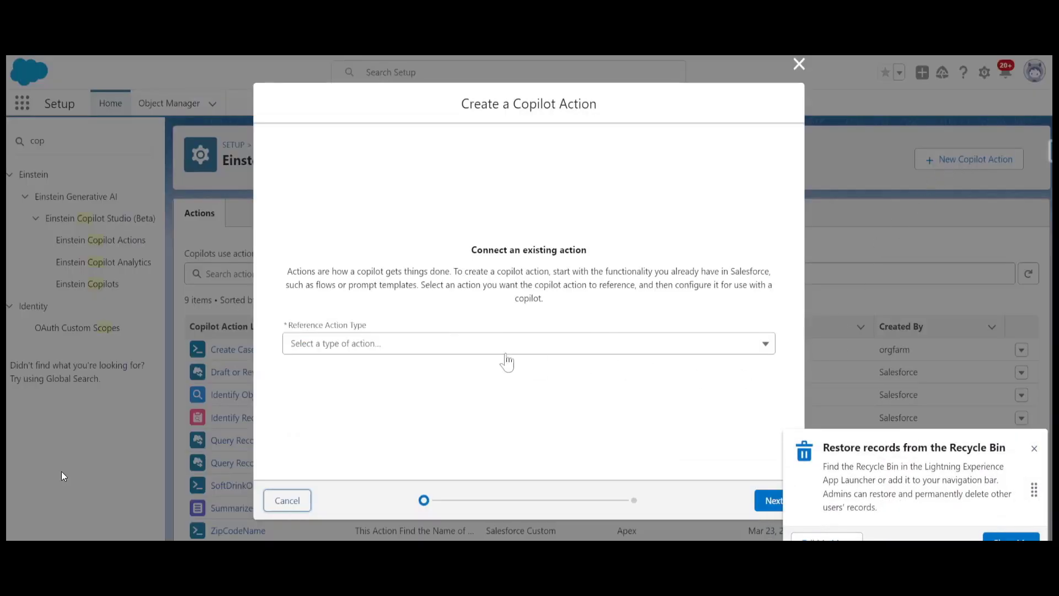
{"action": "left_click", "coordinate": [412, 344]}
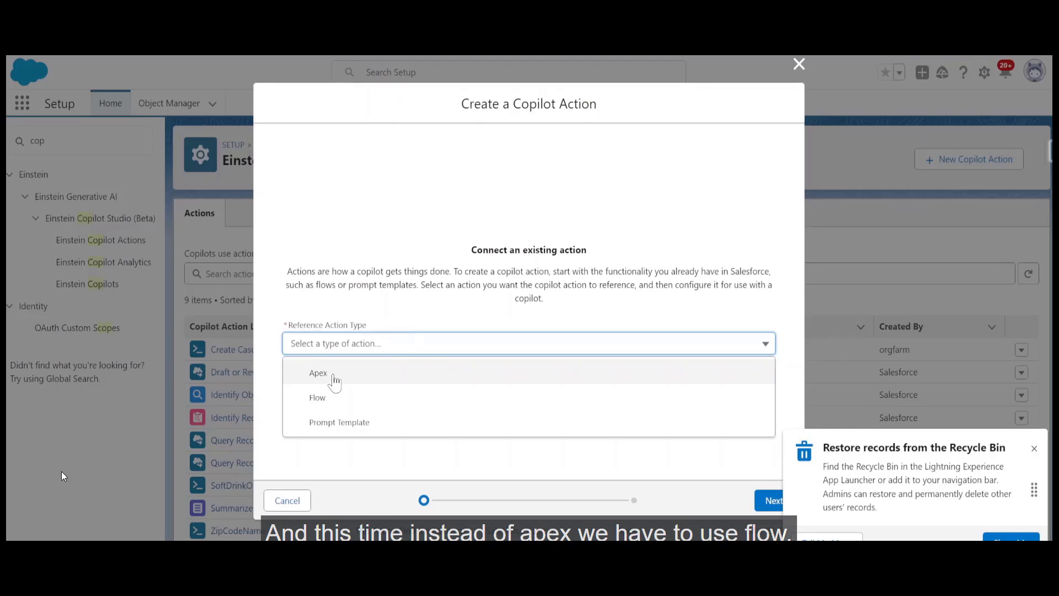
{"action": "left_click", "coordinate": [330, 398]}
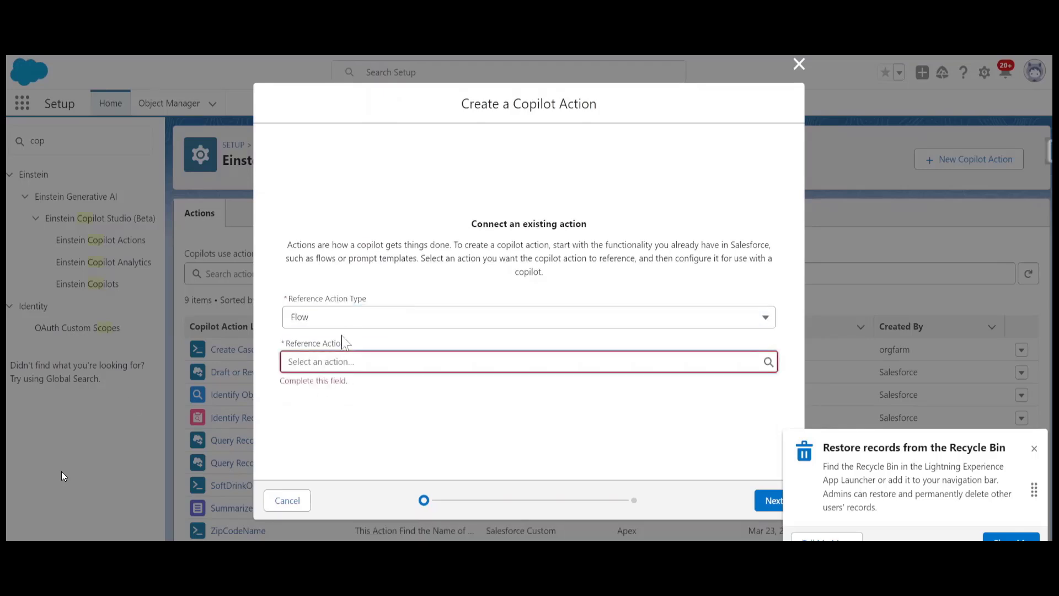
{"action": "left_click", "coordinate": [347, 360]}
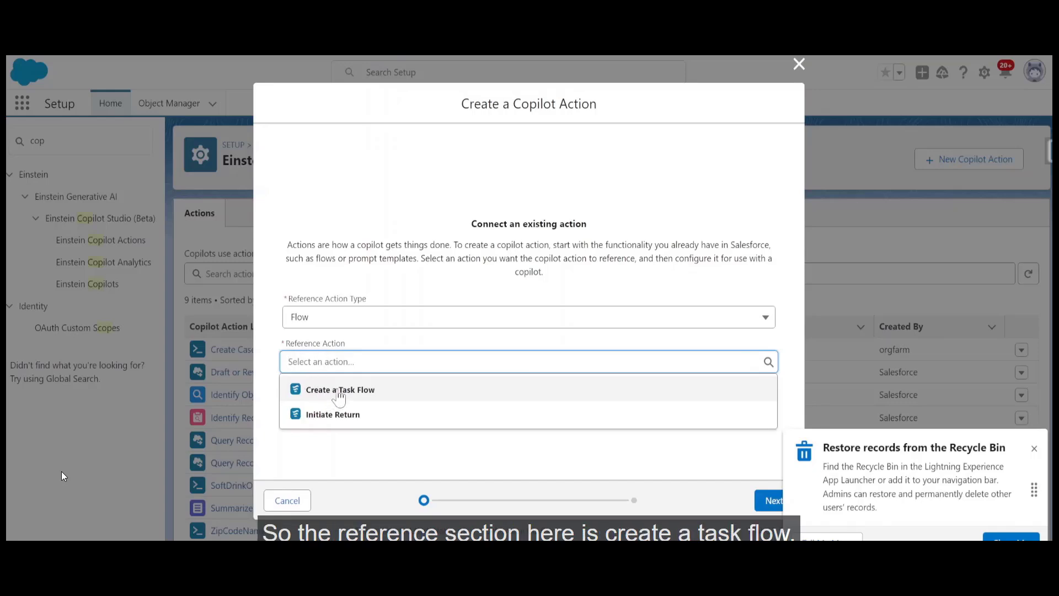
{"action": "left_click", "coordinate": [319, 393]}
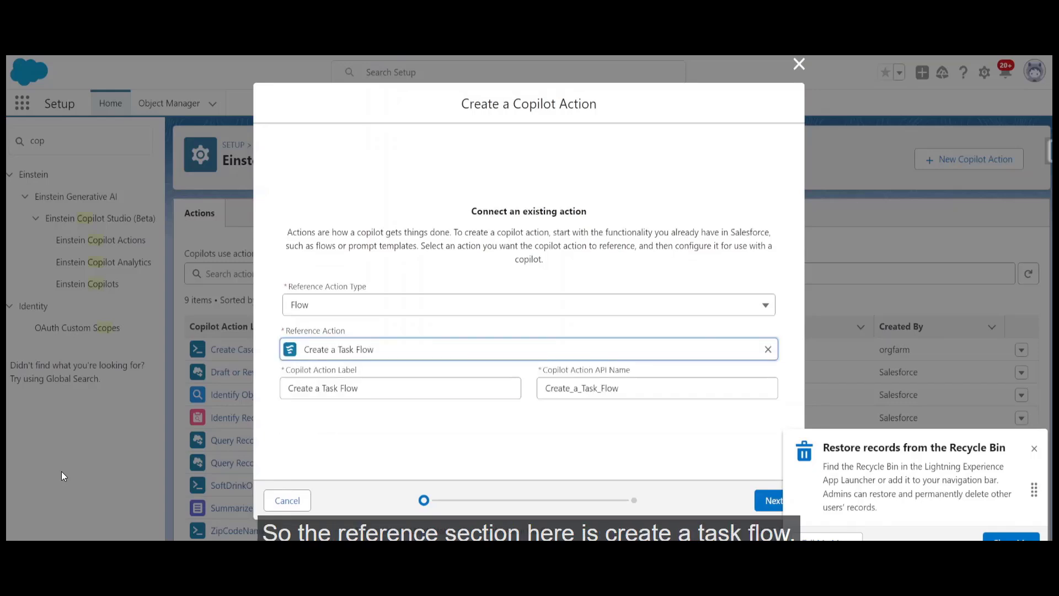
{"action": "left_click", "coordinate": [1035, 449]}
{"action": "left_click", "coordinate": [772, 499]}
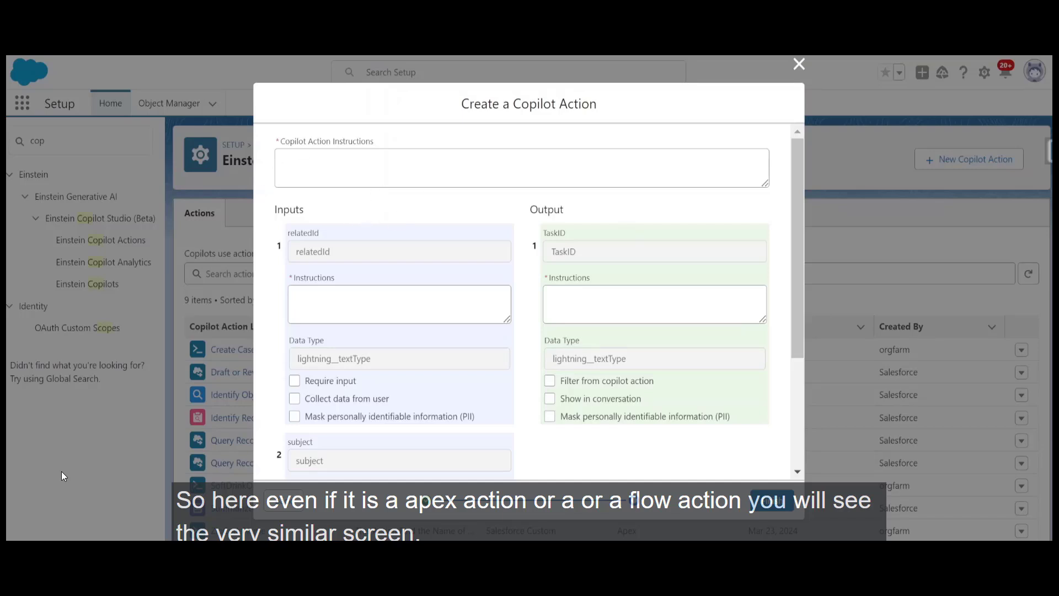
Enter the copilot action instructions "This action creates a Task record When user ask Copilot to create a task with a Subject"
{"action": "left_click", "coordinate": [348, 181]}
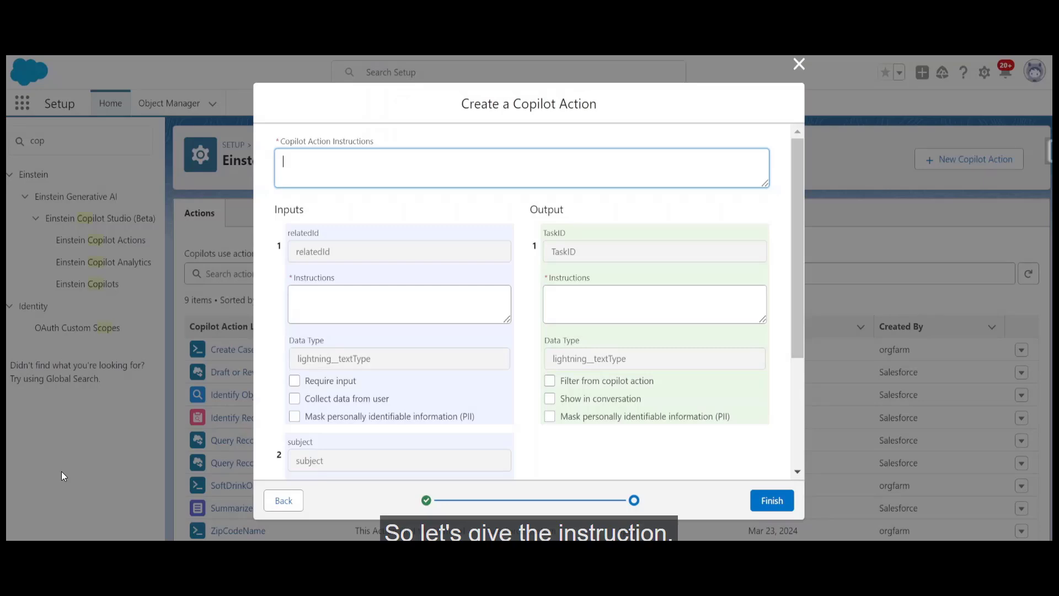
{"action": "type", "text": "This a"}
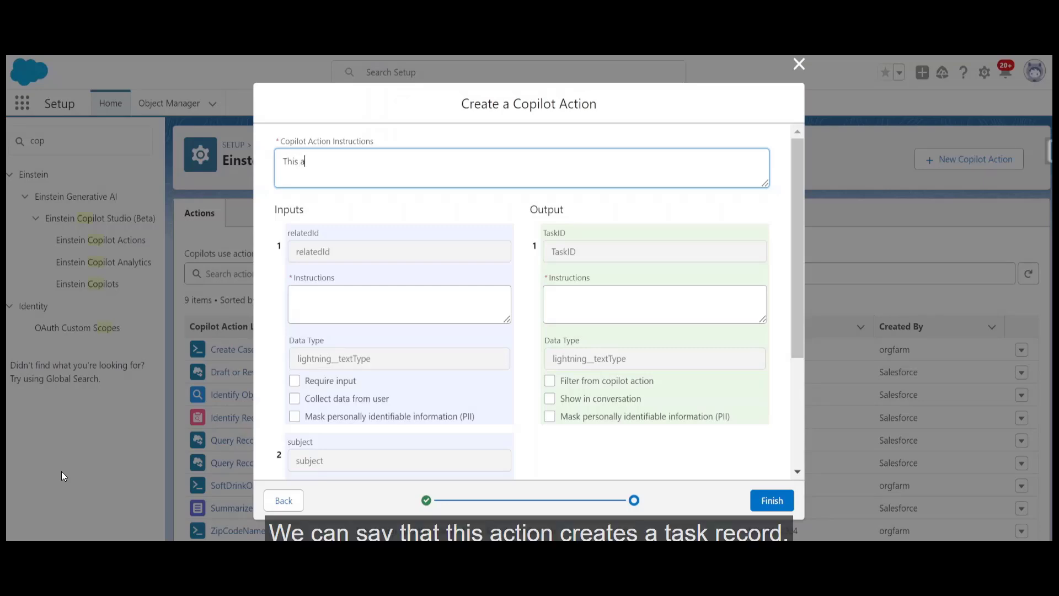
{"action": "type", "text": "ction creates a Task record "}
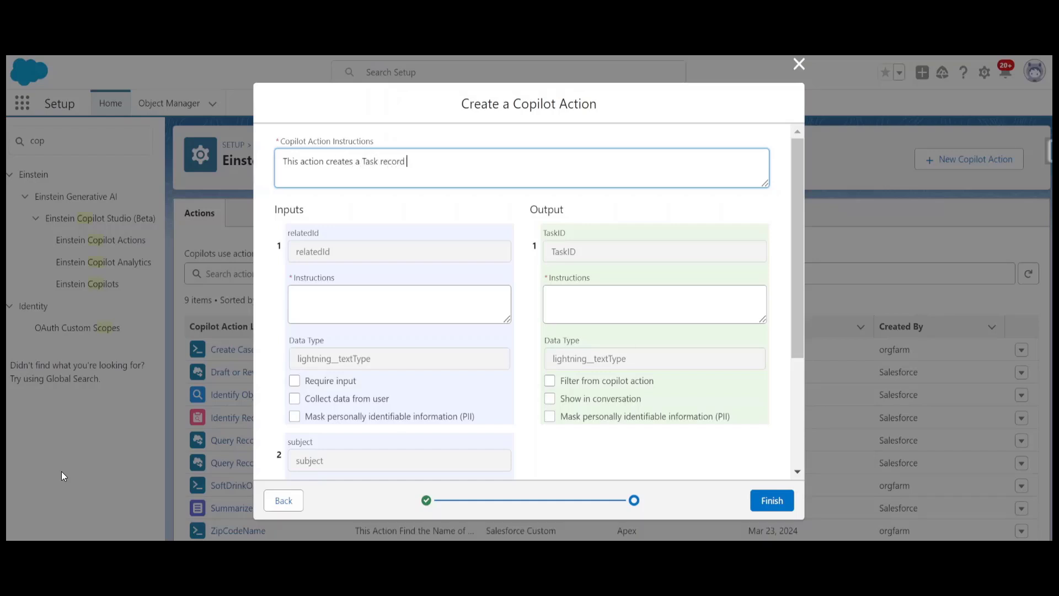
{"action": "type", "text": "When user"}
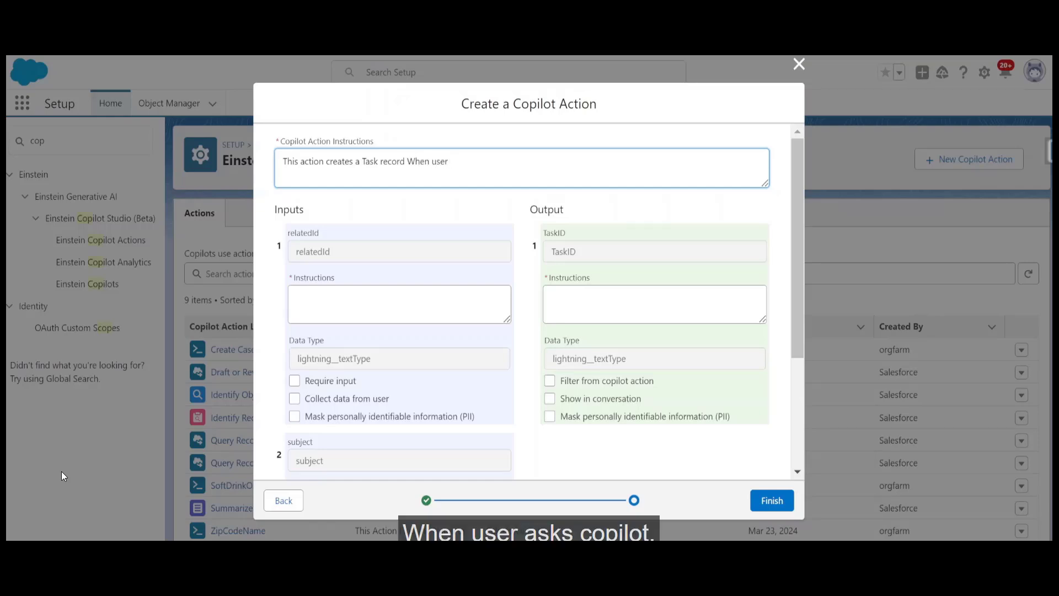
{"action": "type", "text": " ask Cop"}
{"action": "type", "text": "ilo"}
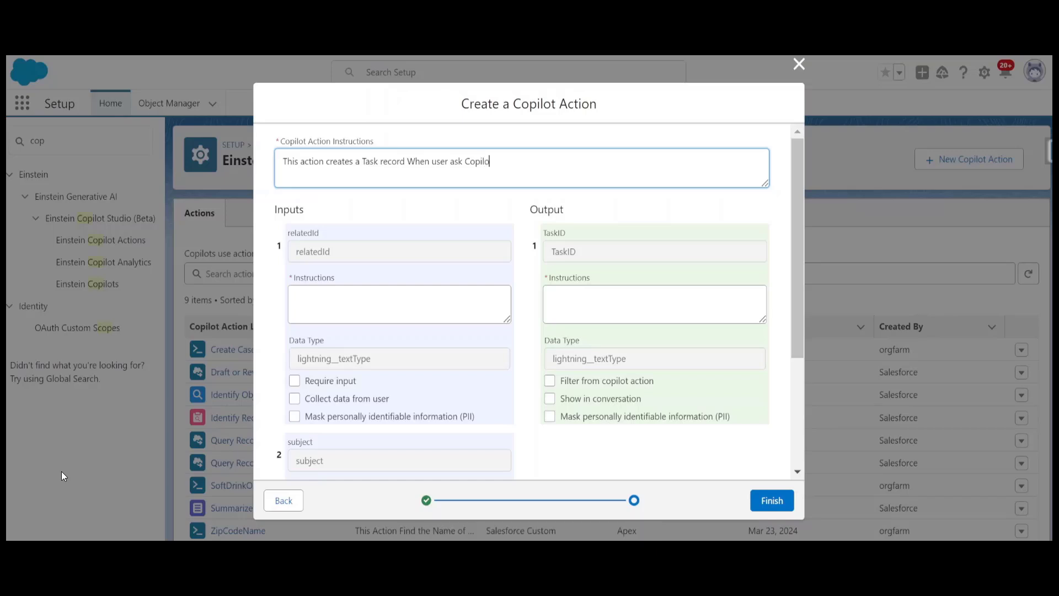
{"action": "type", "text": "t to "}
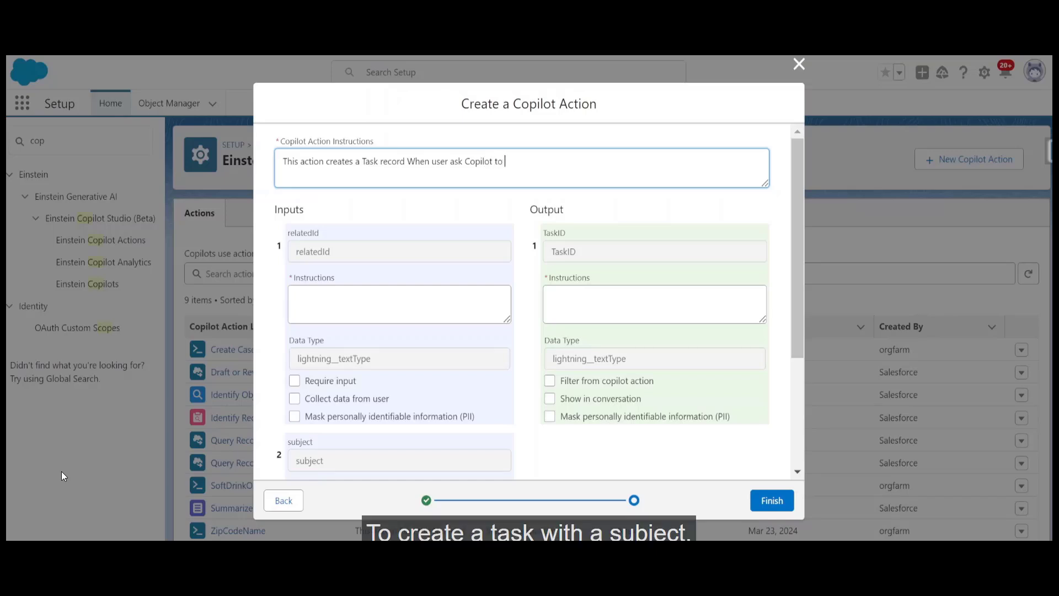
{"action": "type", "text": "create  a task with a Subject"}
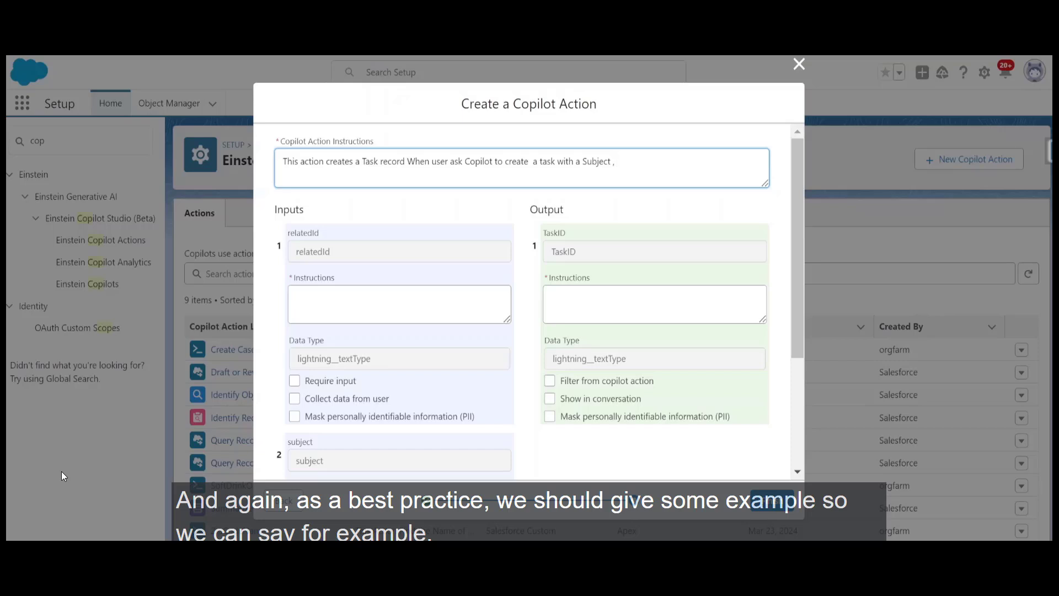
Append ", for example user can say create a task for Account XYZ with Subject as Follow up" to the copilot action instructions
{"action": "type", "text": " , for example "}
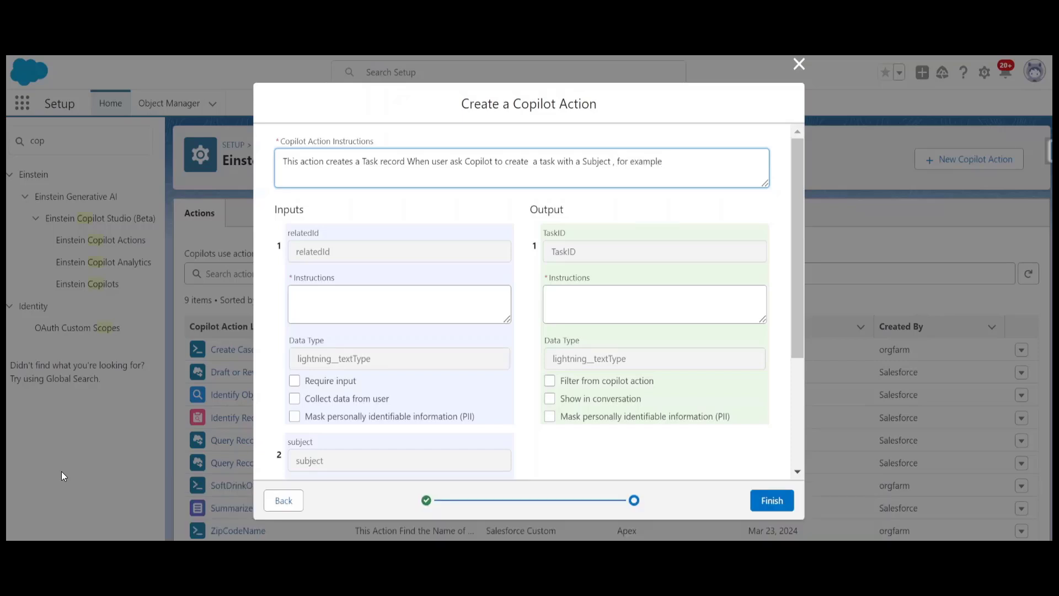
{"action": "type", "text": "user can say"}
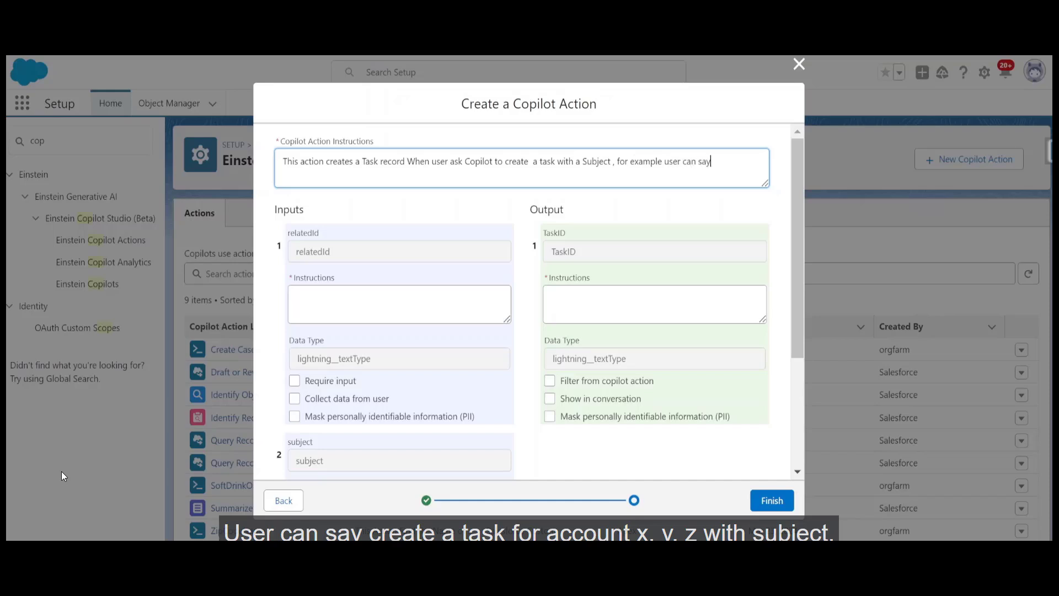
{"action": "type", "text": " create a"}
{"action": "type", "text": " task fo"}
{"action": "type", "text": "r Account X"}
{"action": "type", "text": "YZ"}
{"action": "type", "text": " w"}
{"action": "type", "text": "ith S"}
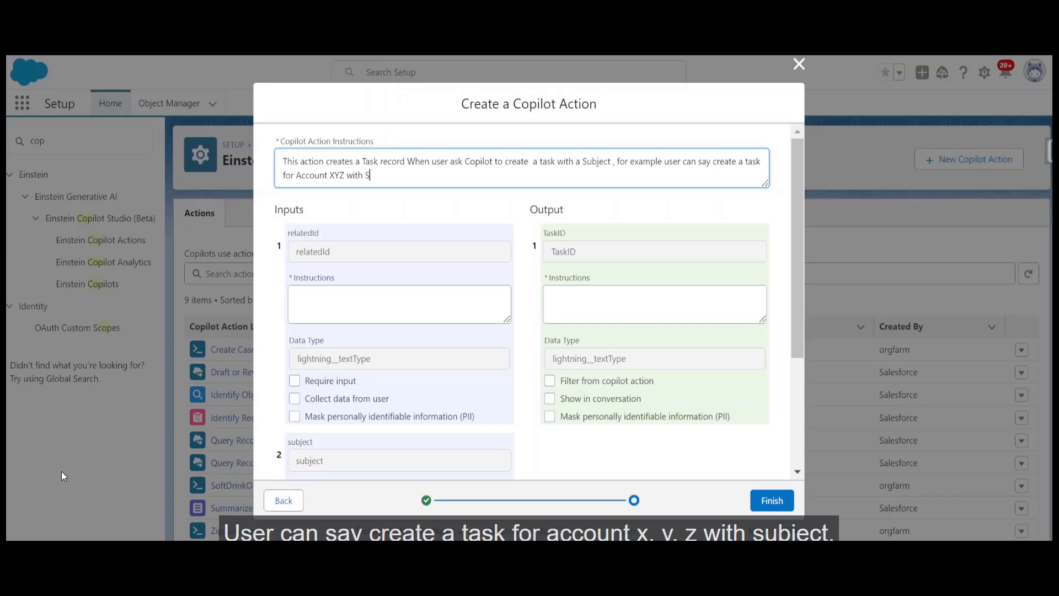
{"action": "type", "text": "ubject"}
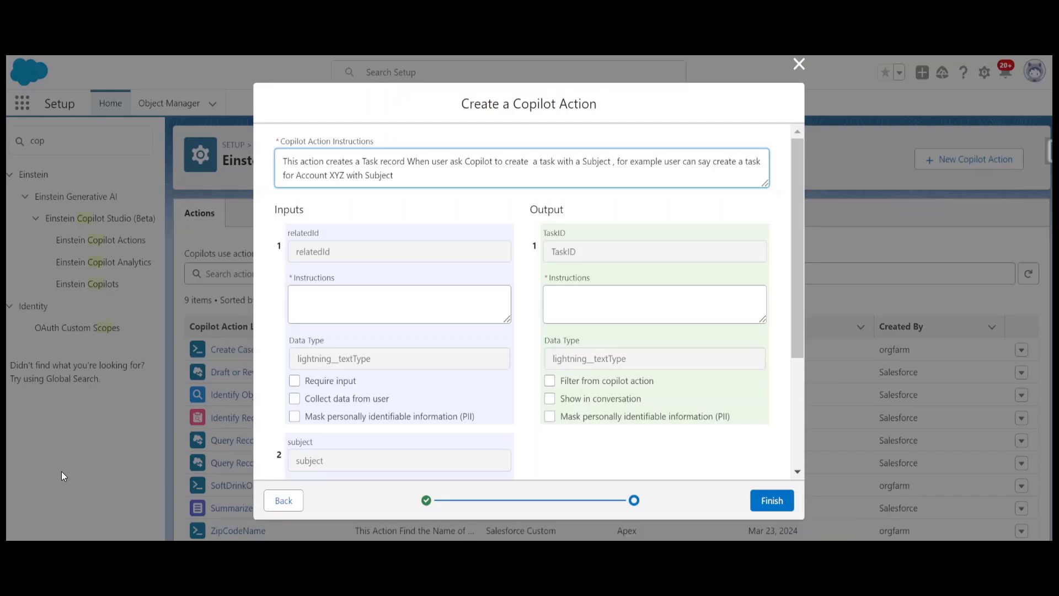
{"action": "type", "text": " as Follow up"}
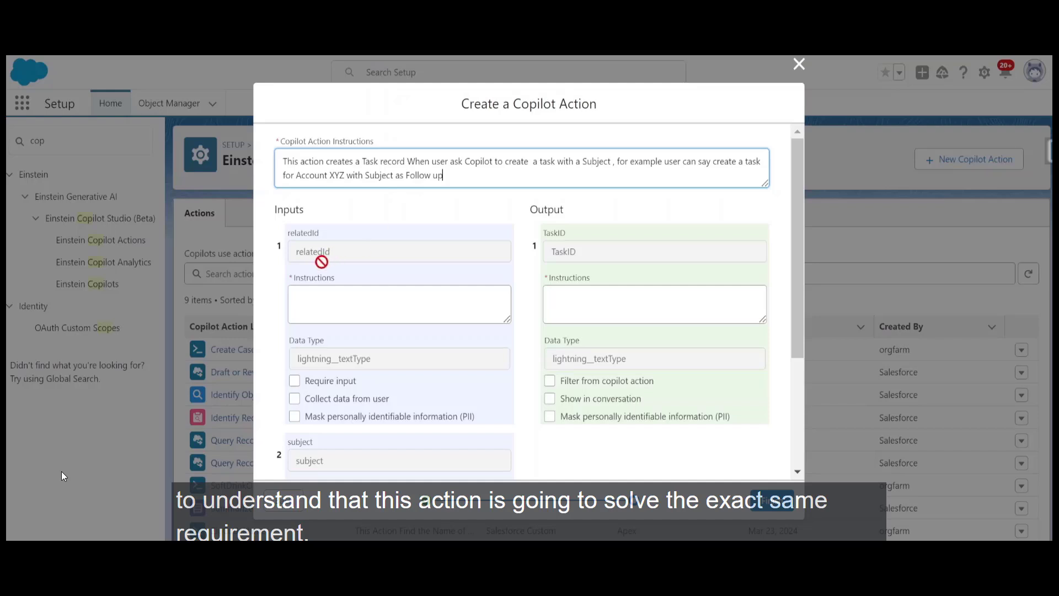
Set the relatedId input instructions to "get the Id from the Record Name that user has mentioned against which the Task should be created" and require input
{"action": "scroll", "coordinate": [319, 260], "scroll_direction": "down", "scroll_amount": 1}
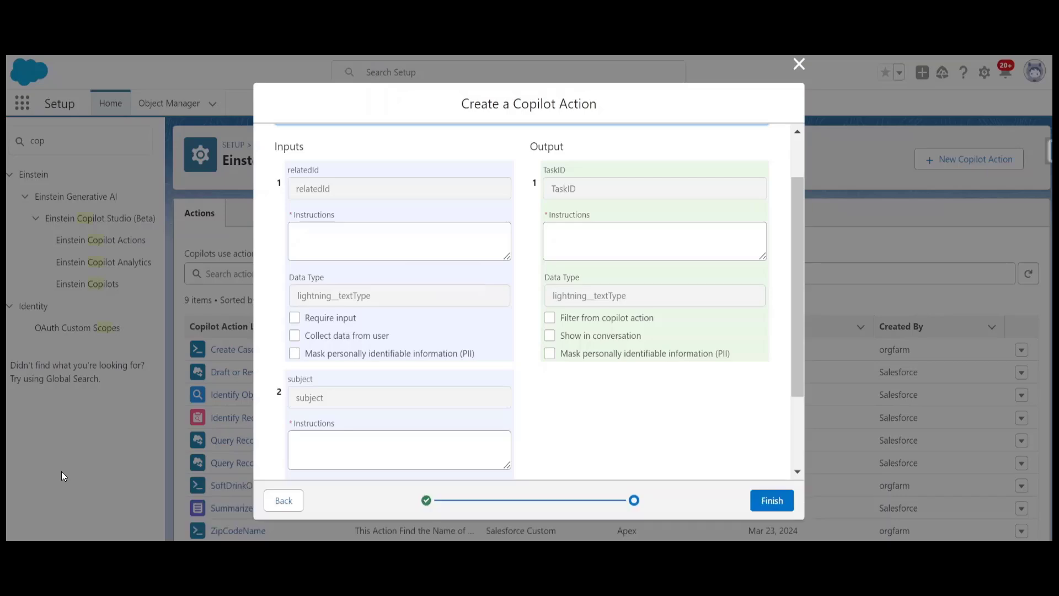
{"action": "left_click", "coordinate": [367, 248]}
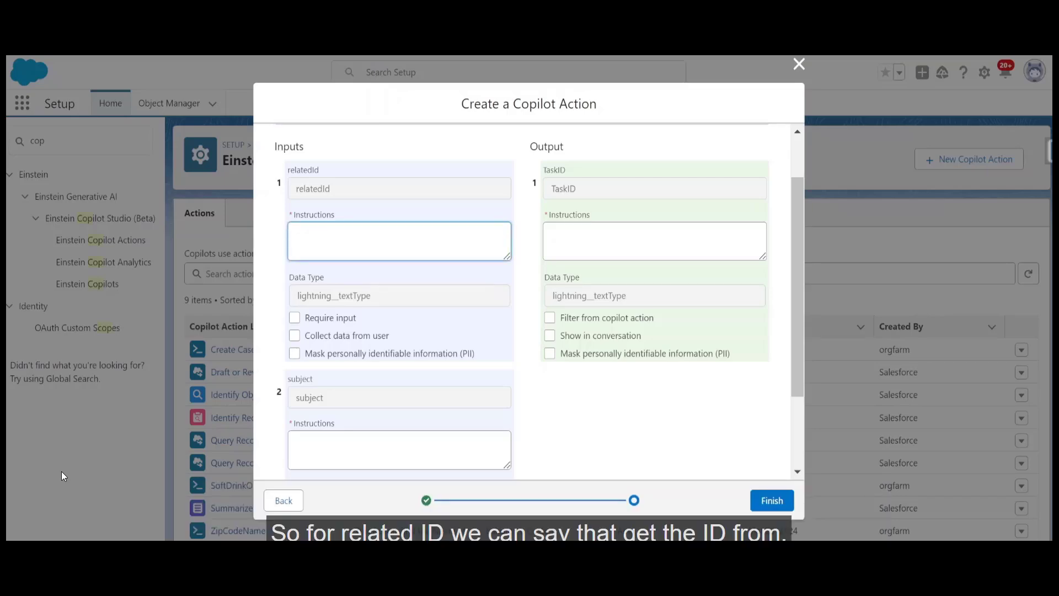
{"action": "type", "text": "get the Id from the"}
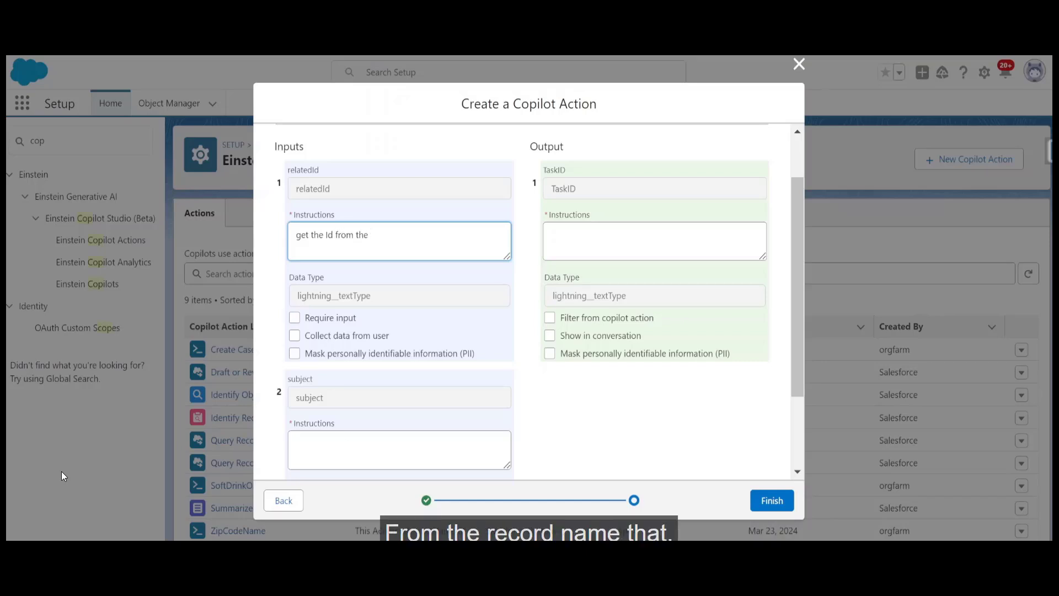
{"action": "type", "text": " Record Name"}
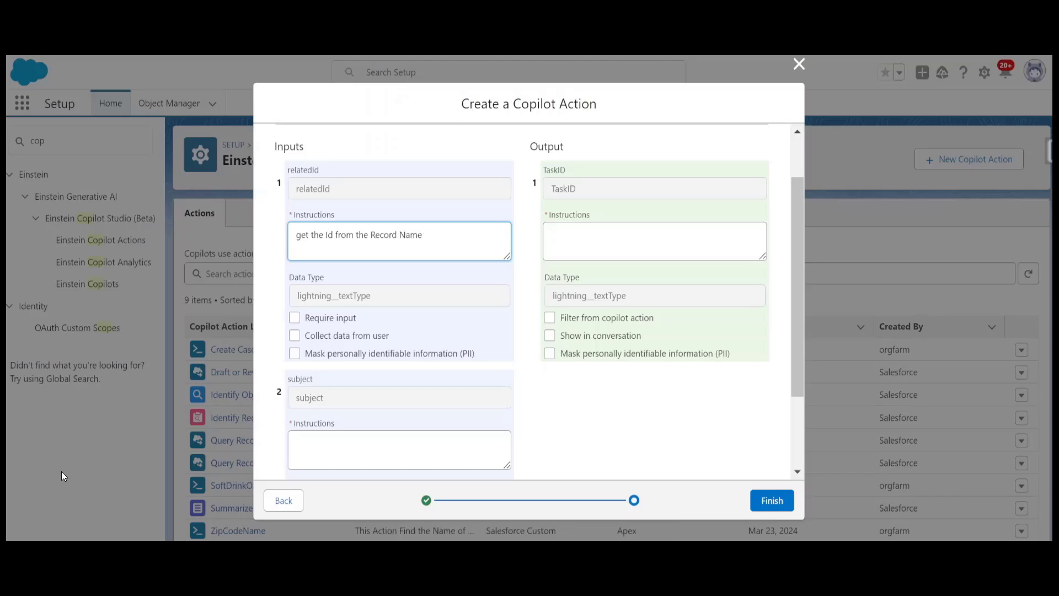
{"action": "type", "text": " that user has "}
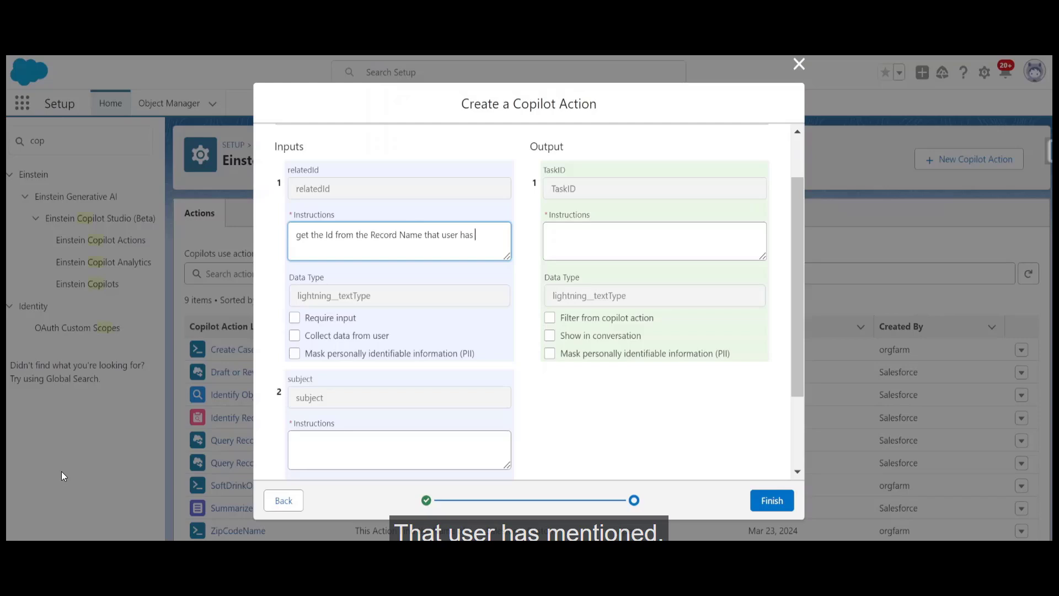
{"action": "type", "text": "mentione"}
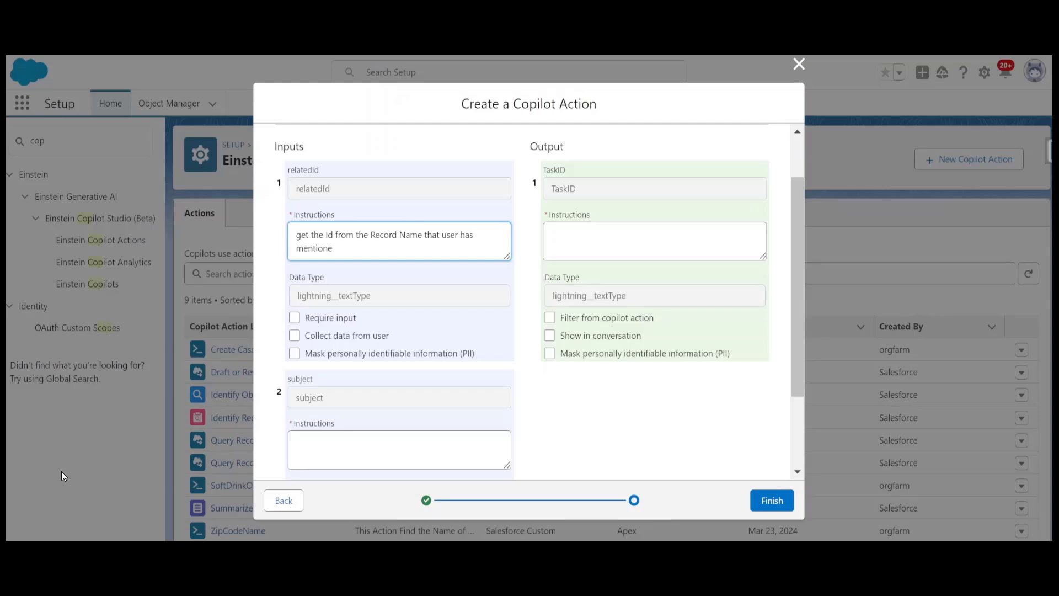
{"action": "type", "text": "d against which"}
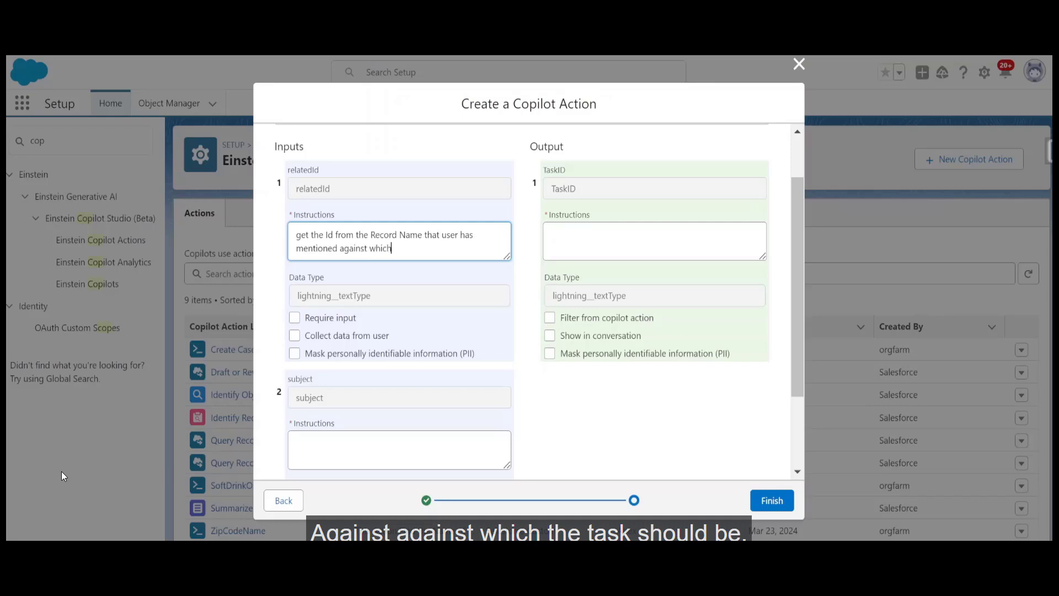
{"action": "type", "text": " the Task should vb"}
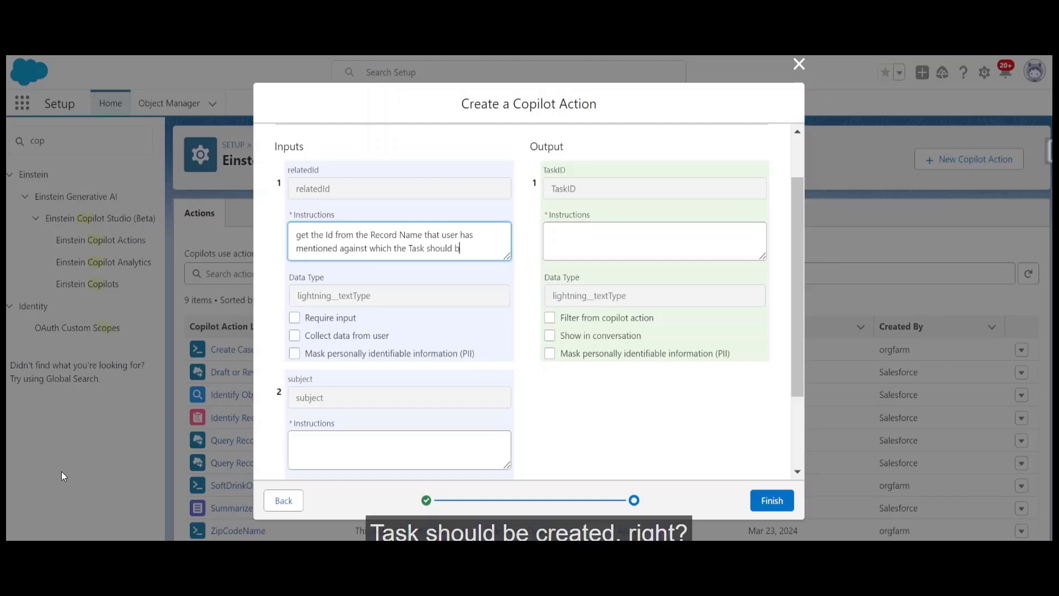
{"action": "type", "text": "e creatyed"}
{"action": "type", "text": "ed"}
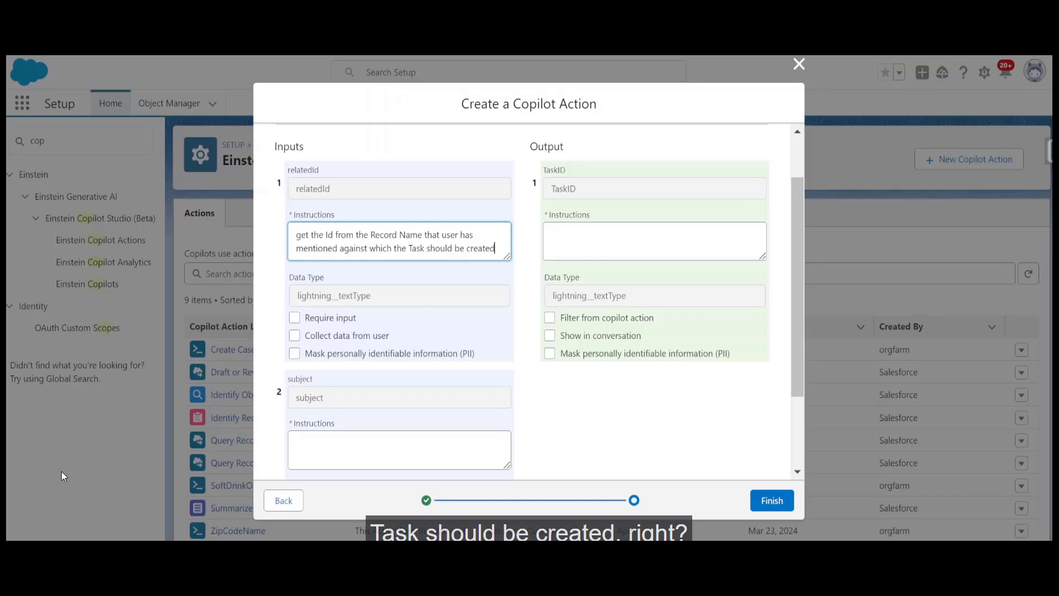
{"action": "left_click", "coordinate": [294, 318]}
Enter "Subject Values will be given by User" as the instructions of the subject input
{"action": "scroll", "coordinate": [296, 324], "scroll_direction": "down", "scroll_amount": 2}
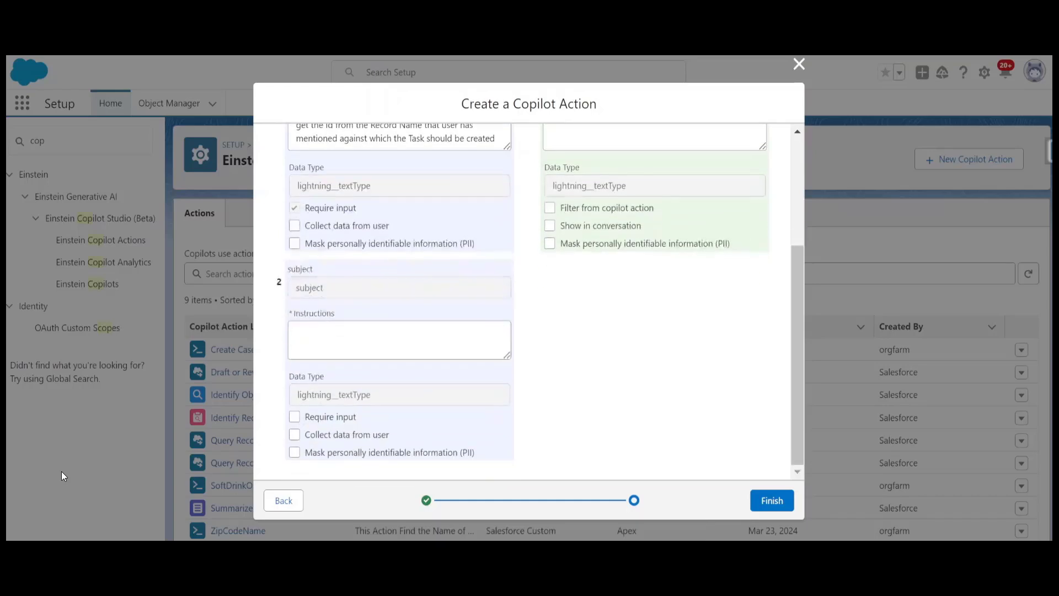
{"action": "key", "text": "Tab"}
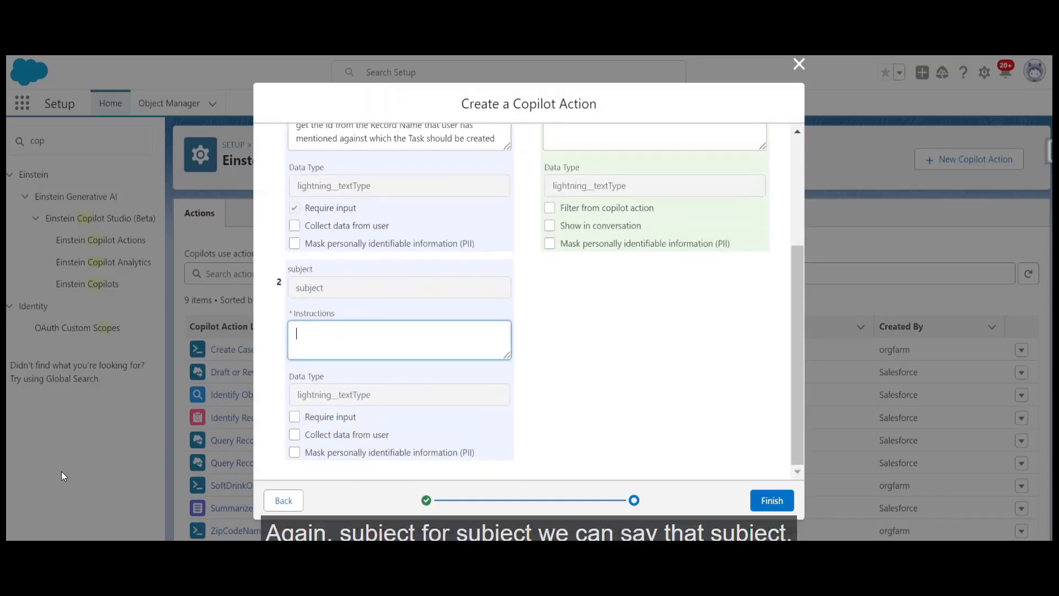
{"action": "type", "text": "Subject Values "}
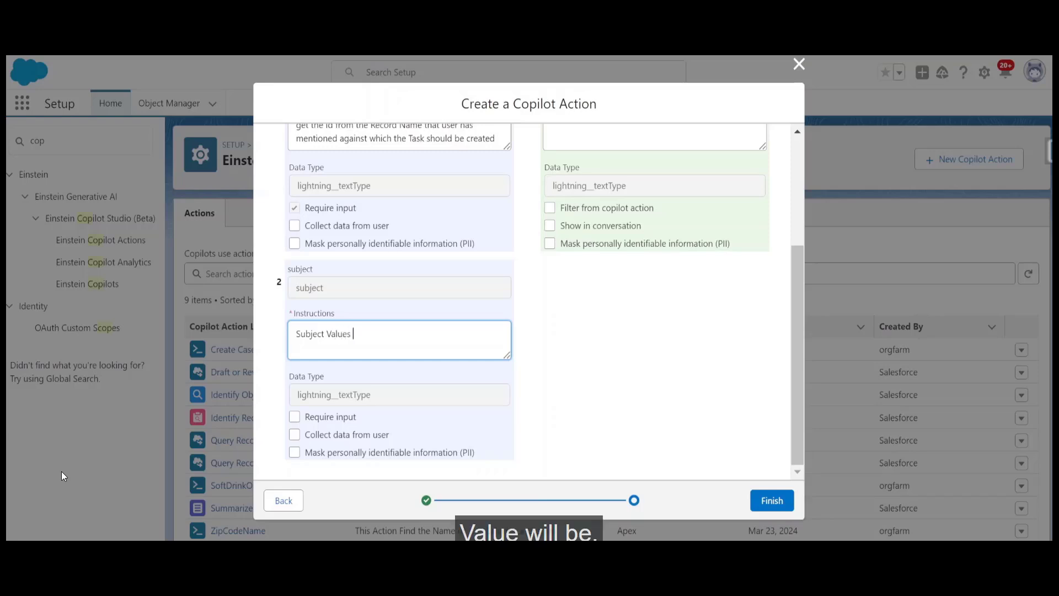
{"action": "type", "text": "will be giv"}
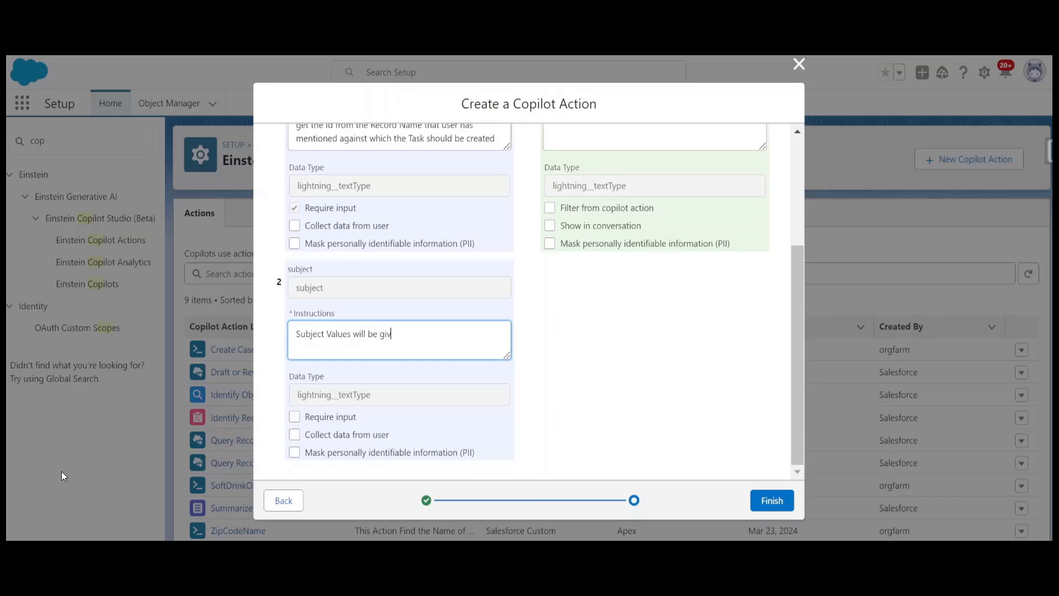
{"action": "type", "text": "en by "}
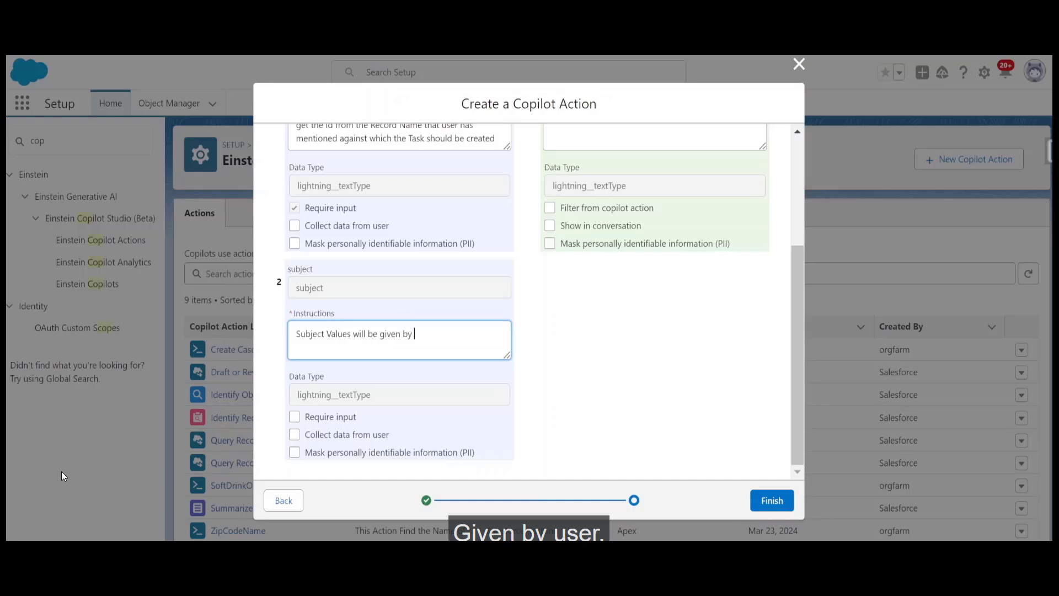
{"action": "type", "text": "User"}
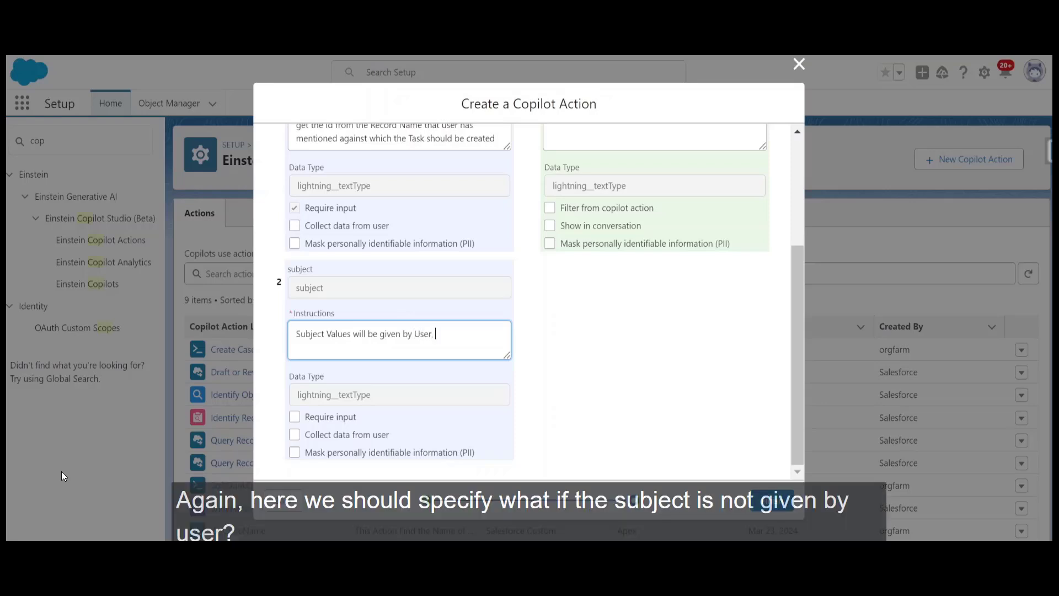
Append ", If no value is given then use Default values as Log a call" to the subject instructions and require the input
{"action": "type", "text": ","}
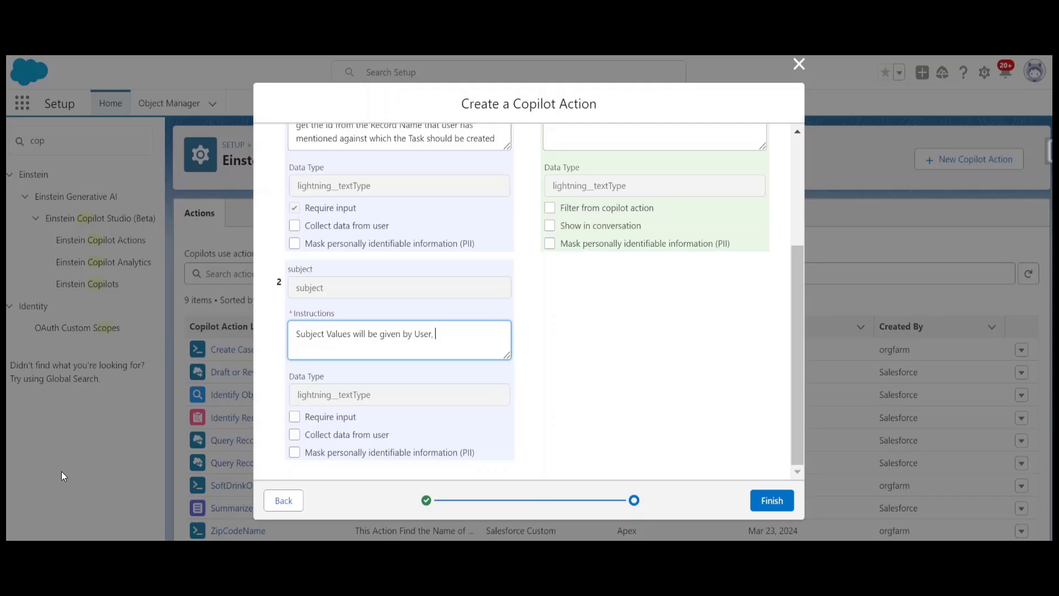
{"action": "type", "text": "If no "}
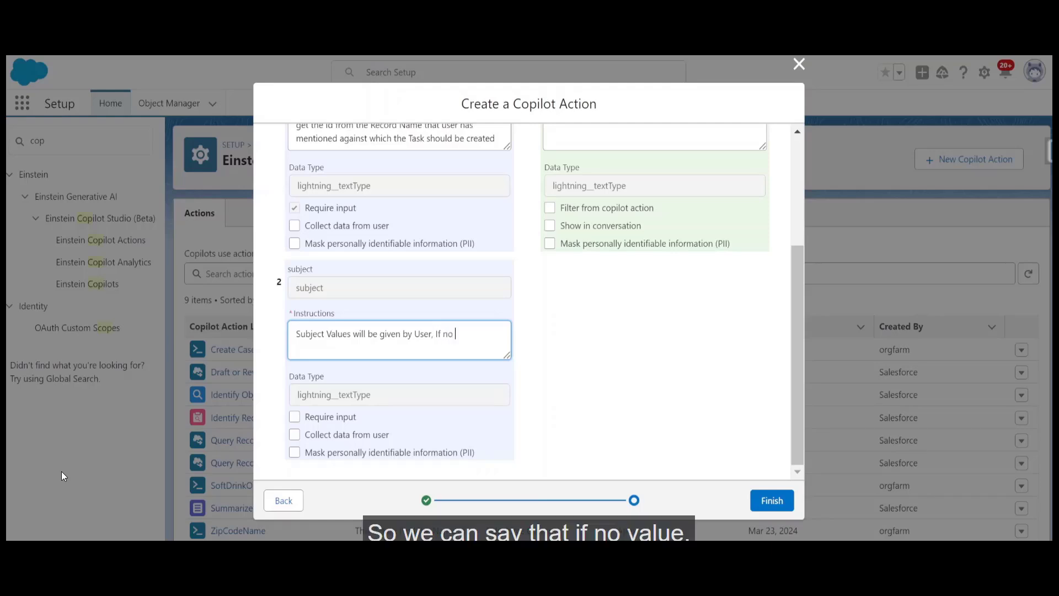
{"action": "type", "text": "value is"}
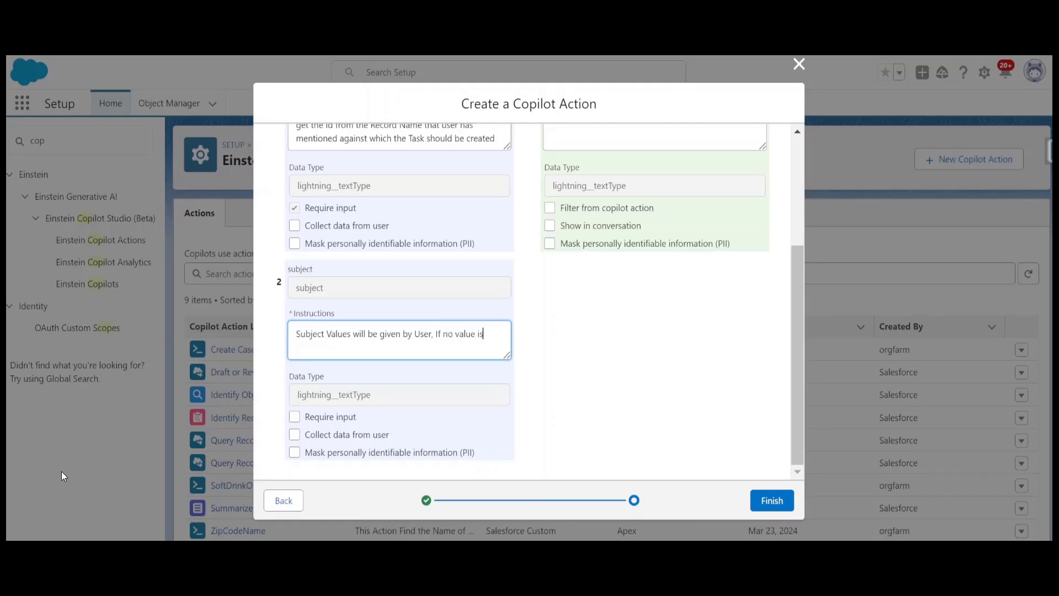
{"action": "type", "text": " given then use "}
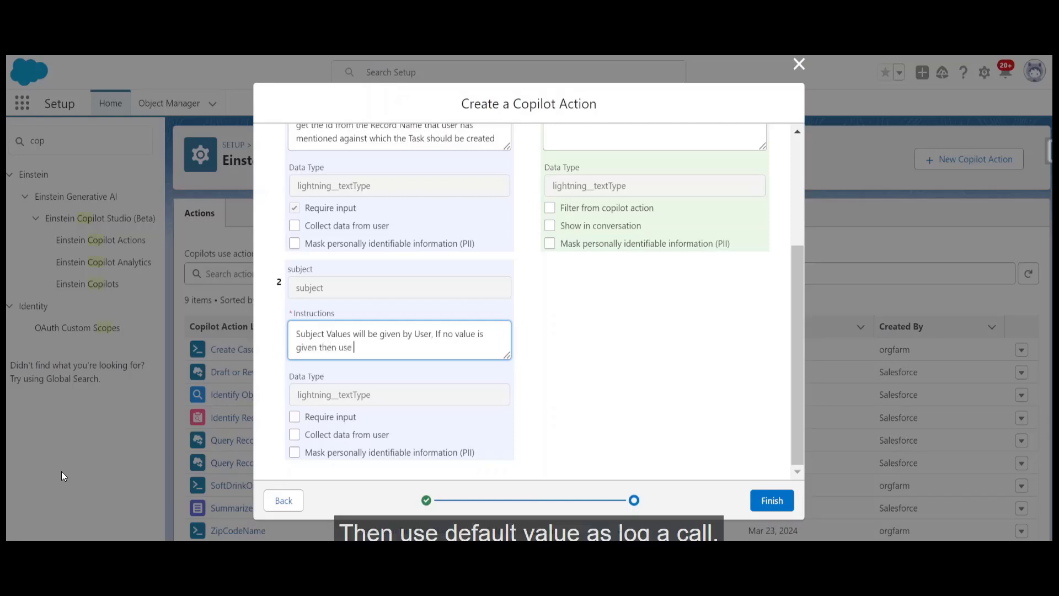
{"action": "type", "text": "Default values as Log a call"}
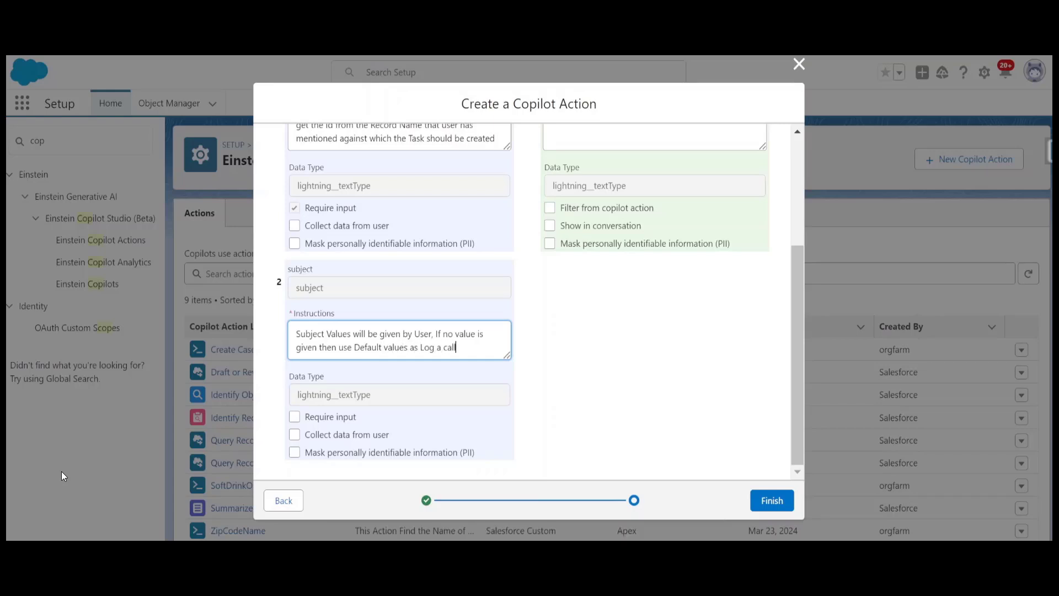
{"action": "left_click", "coordinate": [294, 417]}
Set the TaskID output instructions to "Task record to be Shown on UI"
{"action": "scroll", "coordinate": [364, 385], "scroll_direction": "up", "scroll_amount": 3}
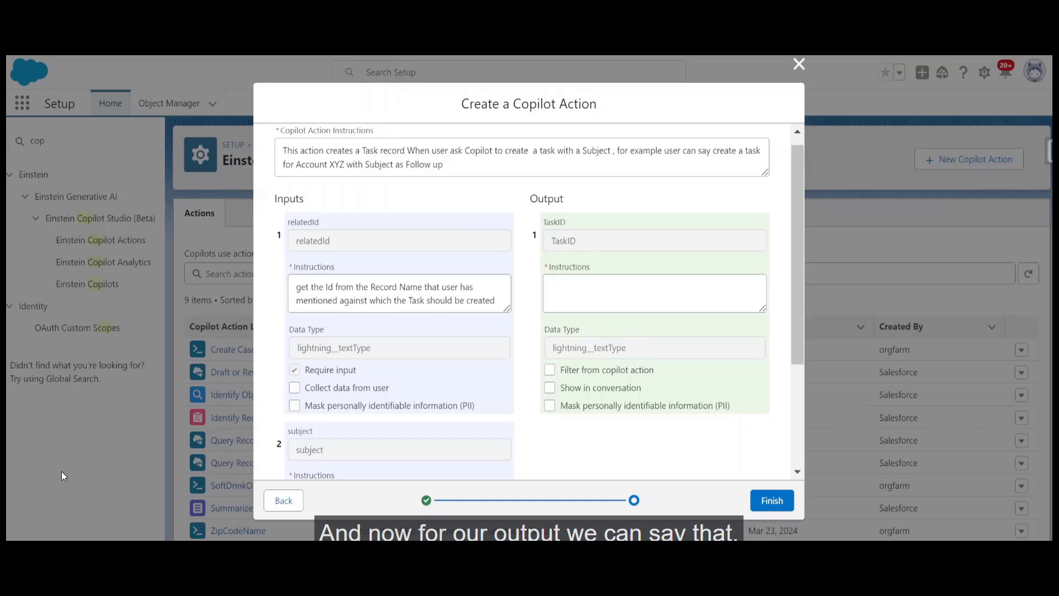
{"action": "left_click", "coordinate": [554, 298]}
{"action": "type", "text": "Task "}
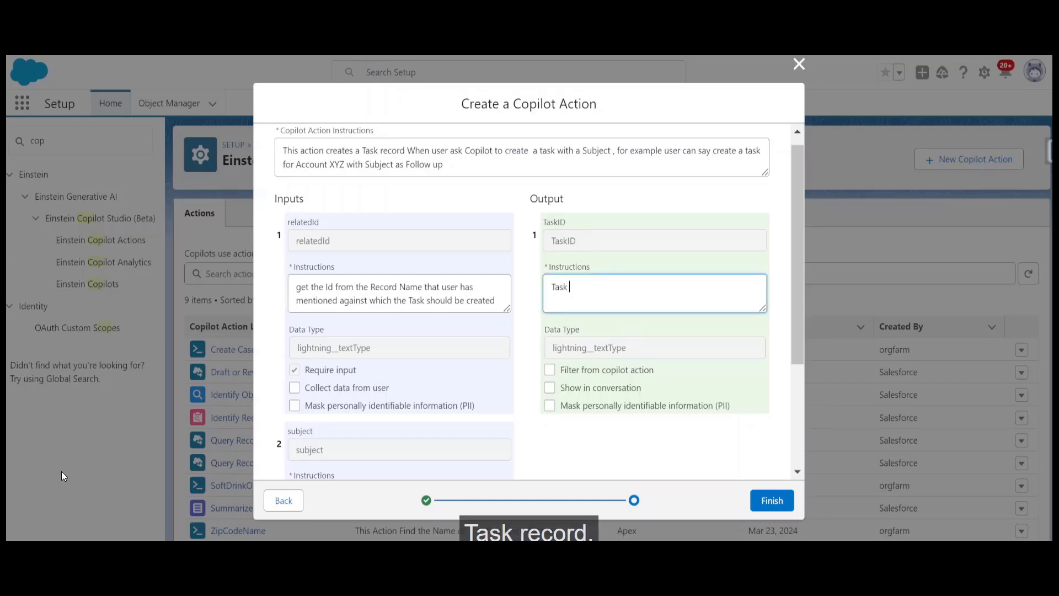
{"action": "type", "text": "record"}
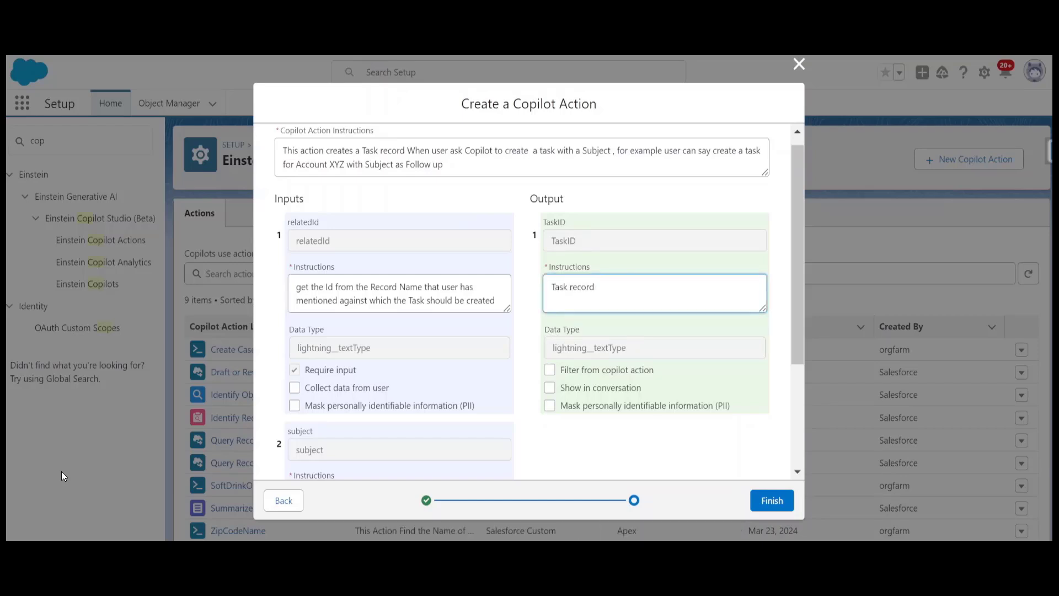
{"action": "type", "text": " to be"}
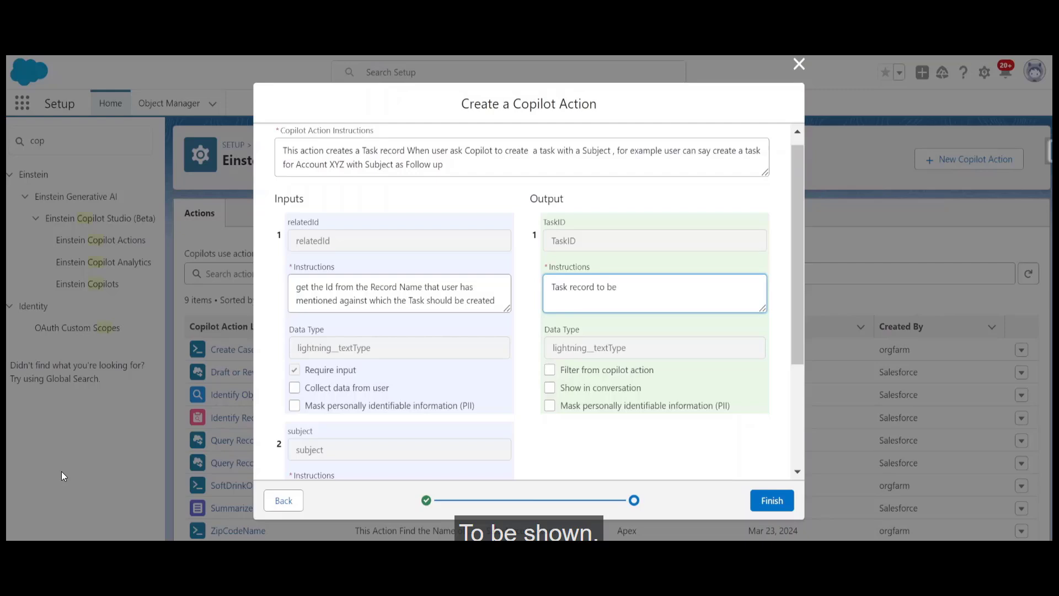
{"action": "type", "text": " hShown on UI"}
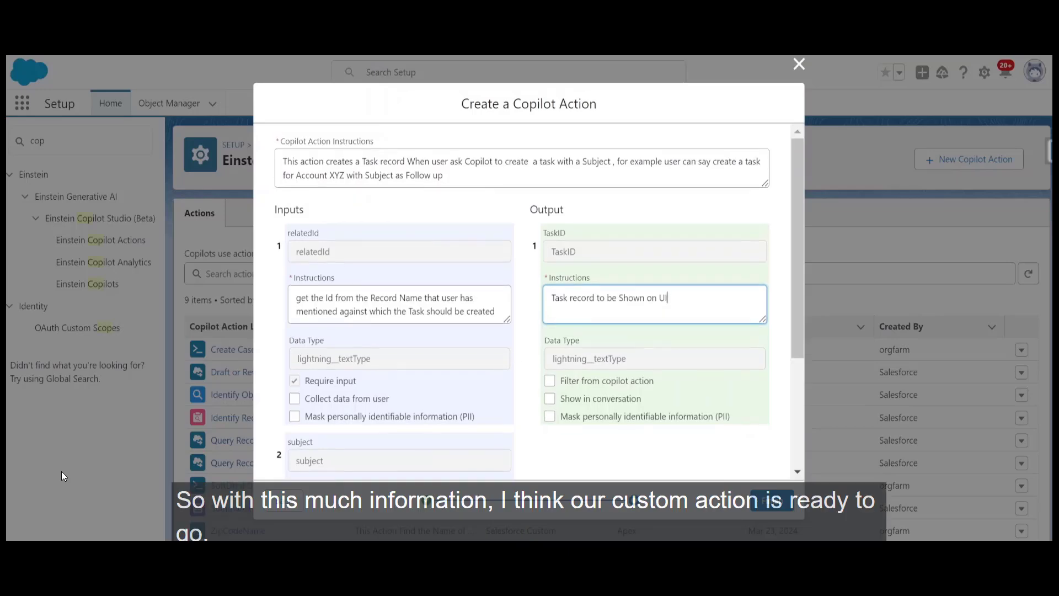
Enable Show in conversation for the TaskID output and finish creating the copilot action
{"action": "scroll", "coordinate": [499, 326], "scroll_direction": "down", "scroll_amount": 3}
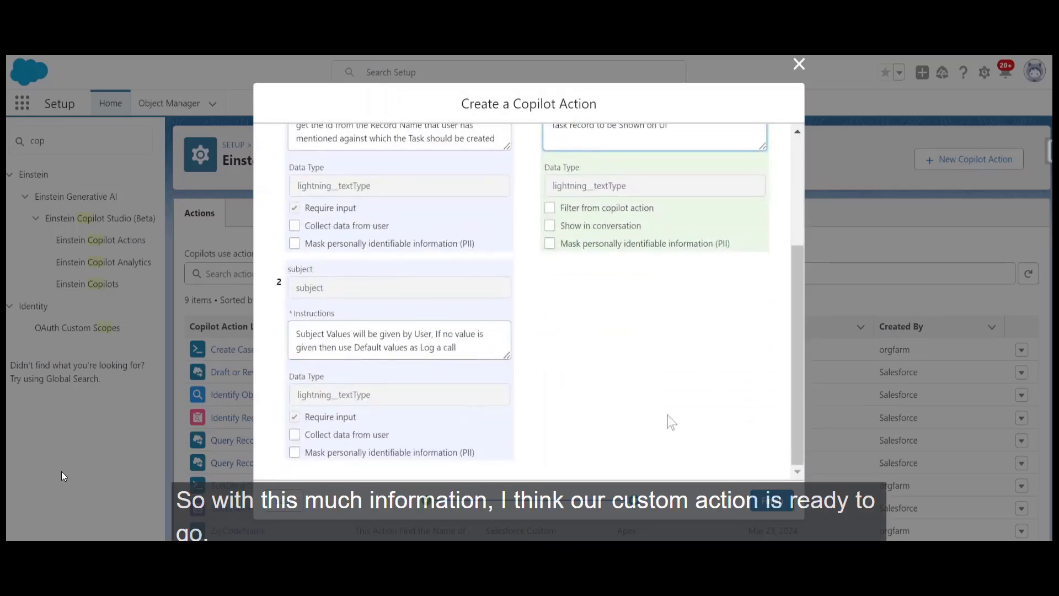
{"action": "scroll", "coordinate": [667, 421], "scroll_direction": "up", "scroll_amount": 3}
{"action": "left_click", "coordinate": [772, 501]}
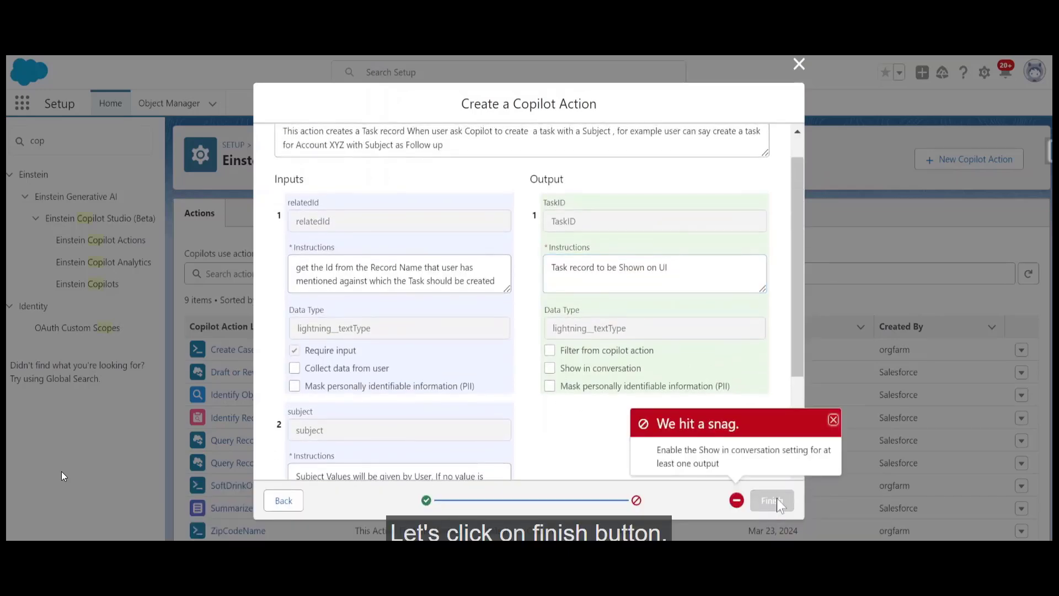
{"action": "left_click", "coordinate": [832, 420]}
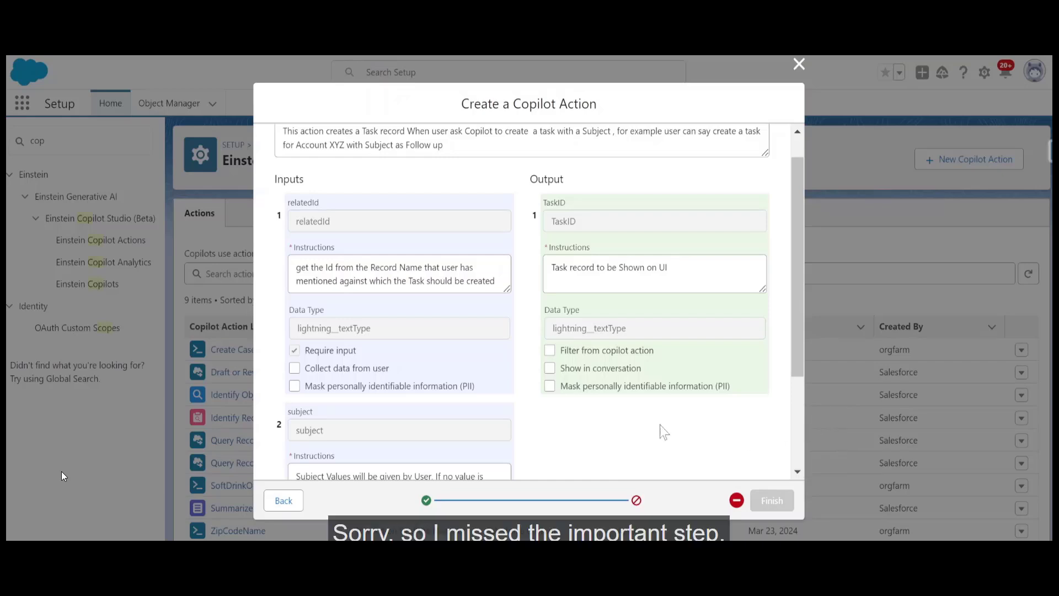
{"action": "left_click", "coordinate": [569, 373]}
{"action": "scroll", "coordinate": [689, 457], "scroll_direction": "down", "scroll_amount": 3}
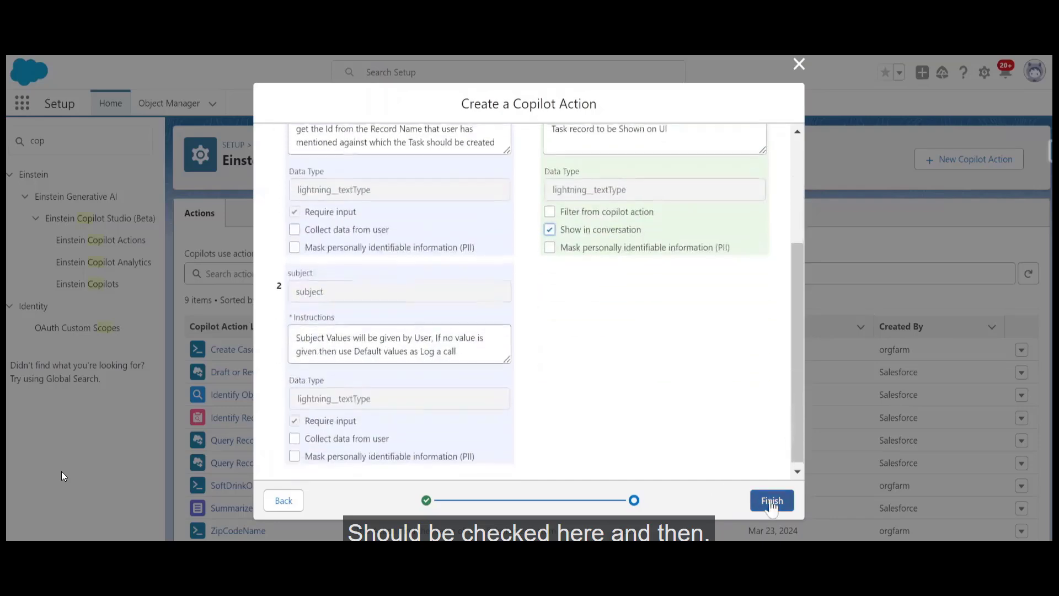
{"action": "left_click", "coordinate": [772, 501]}
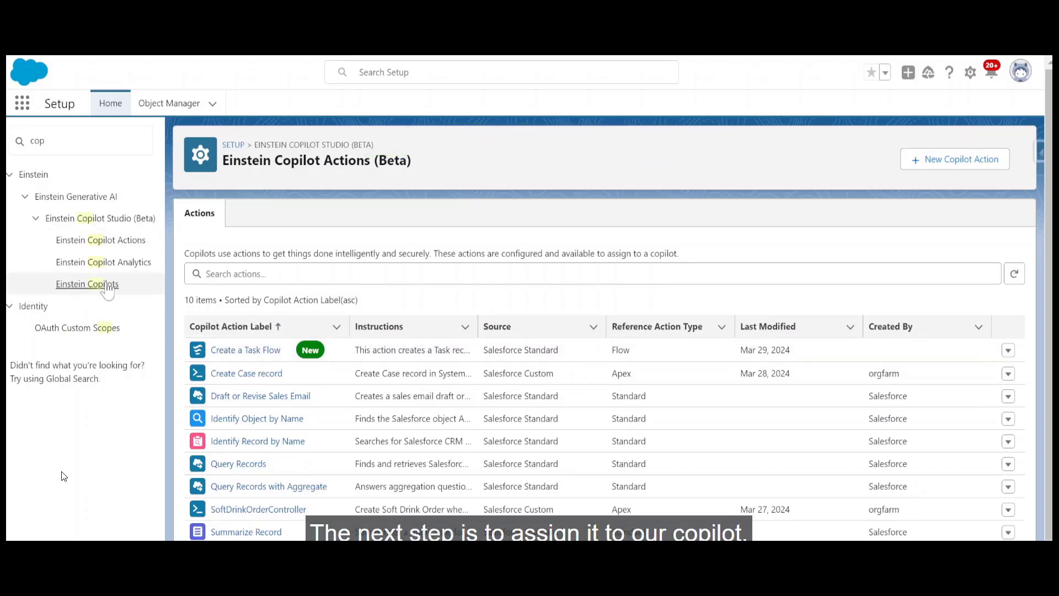
Assign the Create a Task Flow action to Einstein Copilot from the action library in Copilot Builder and activate the copilot
{"action": "left_click", "coordinate": [107, 286]}
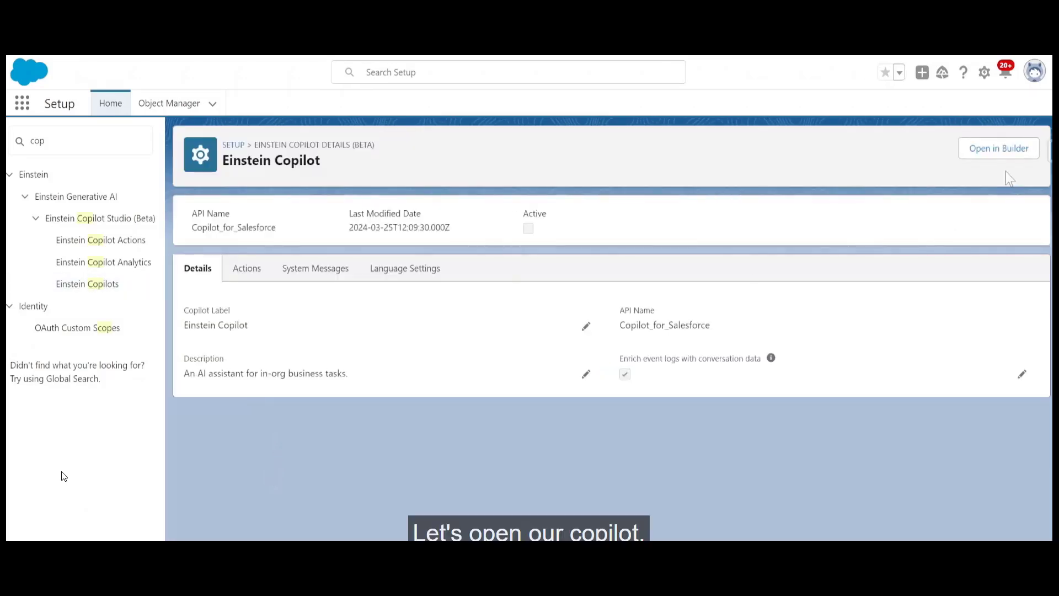
{"action": "left_click", "coordinate": [996, 150]}
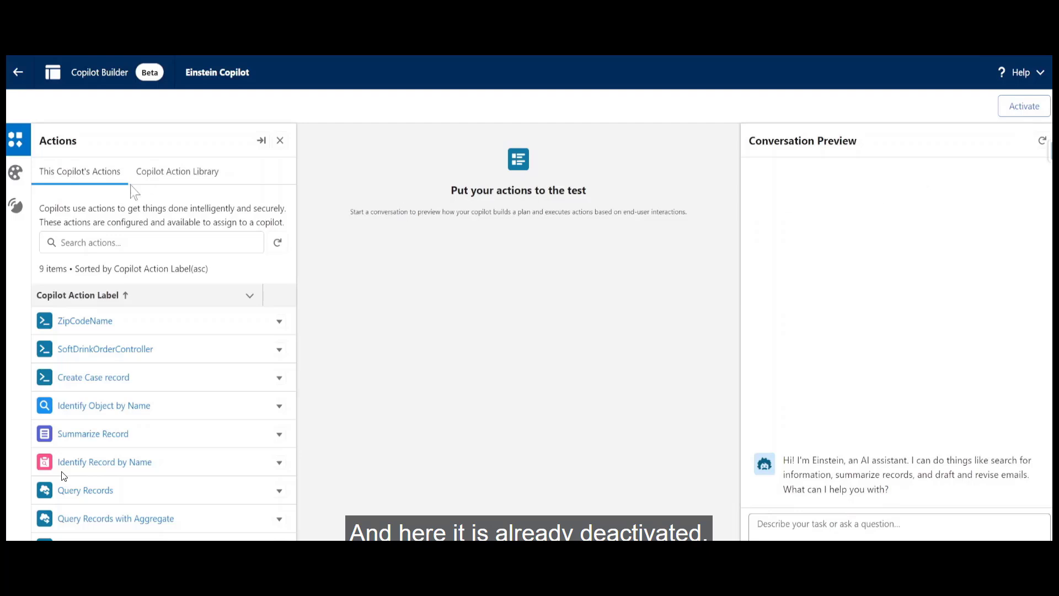
{"action": "left_click", "coordinate": [148, 172]}
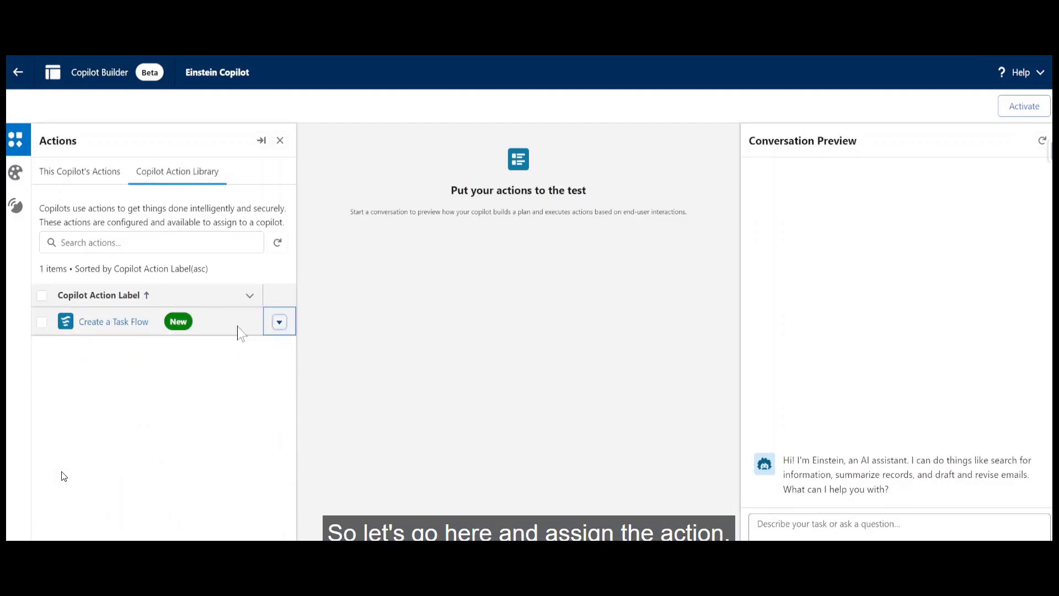
{"action": "left_click", "coordinate": [98, 179]}
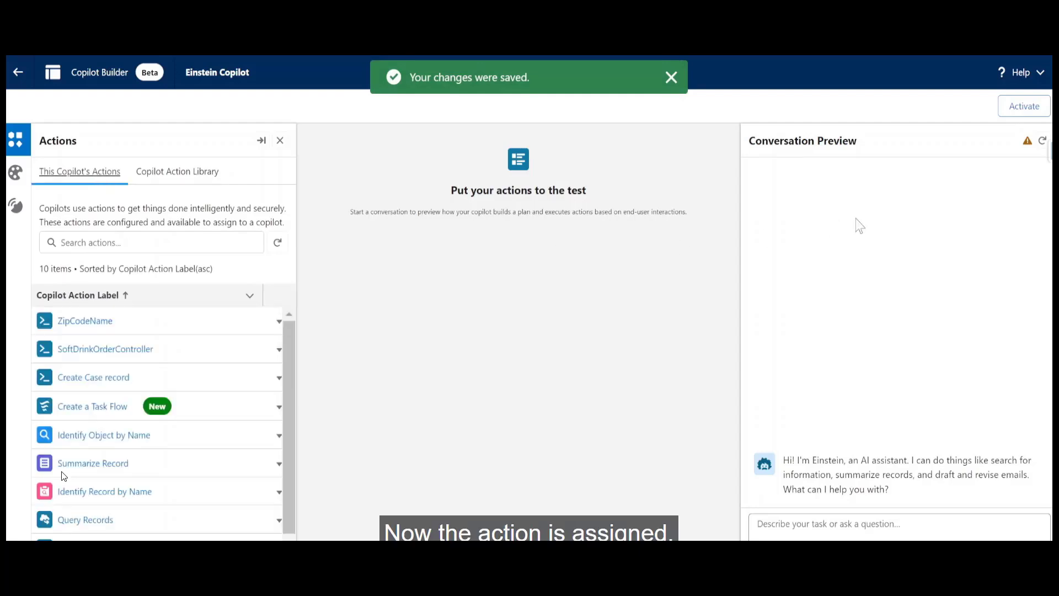
{"action": "left_click", "coordinate": [1021, 108]}
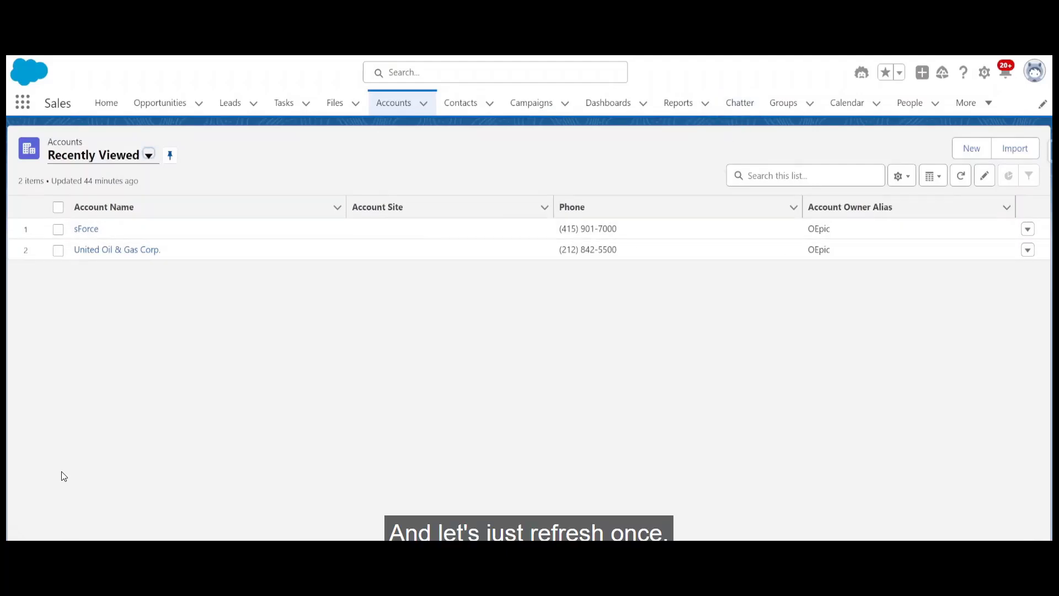
Refresh the Accounts list and prompt Einstein Copilot with "Create a Task for The Account SForce with Subject as Need Discussion"
{"action": "key", "text": "F5"}
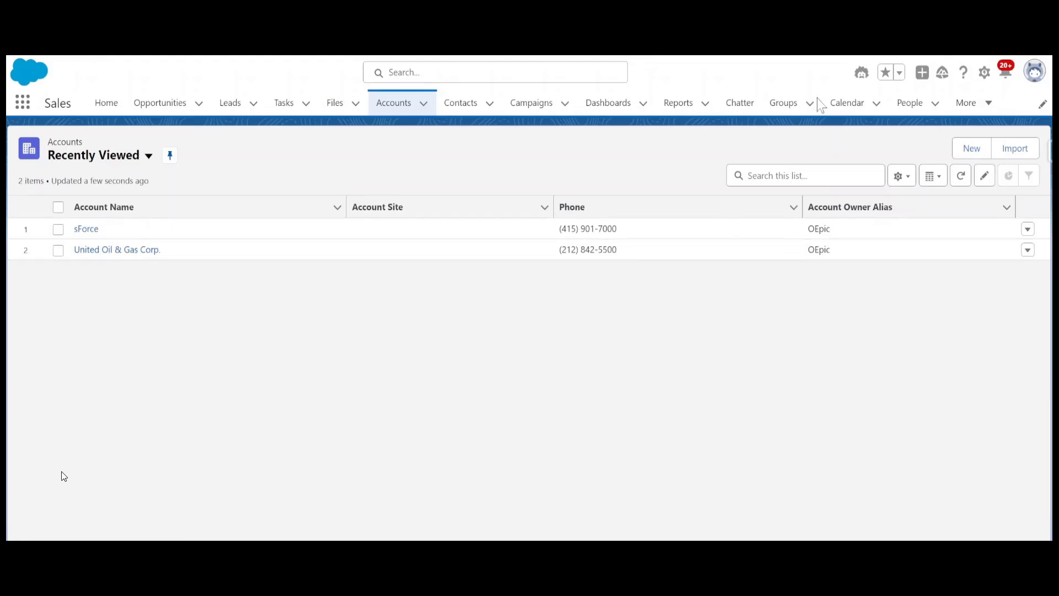
{"action": "left_click", "coordinate": [861, 73]}
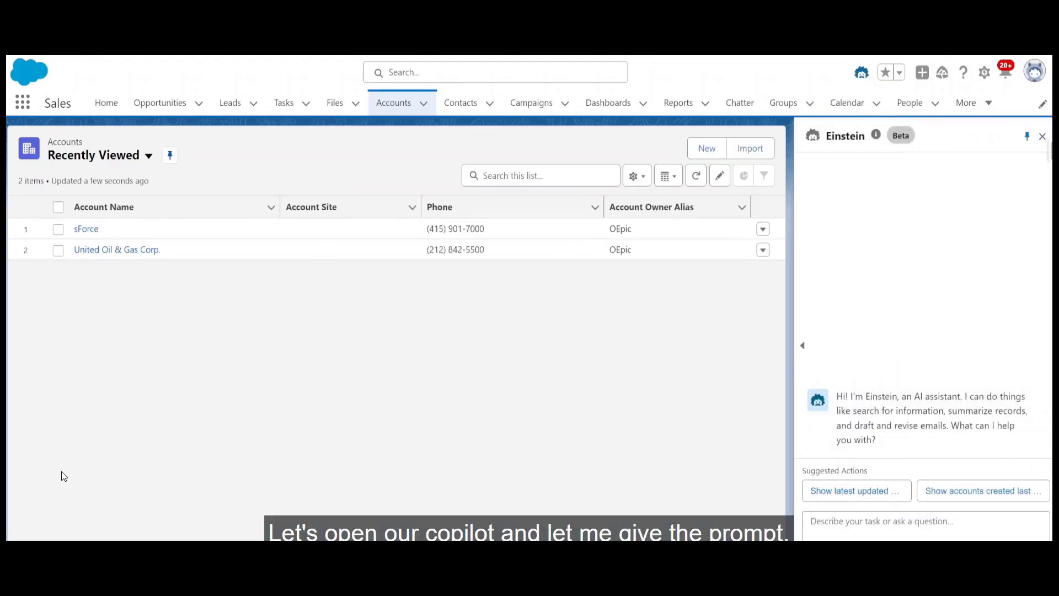
{"action": "type", "text": "Create"}
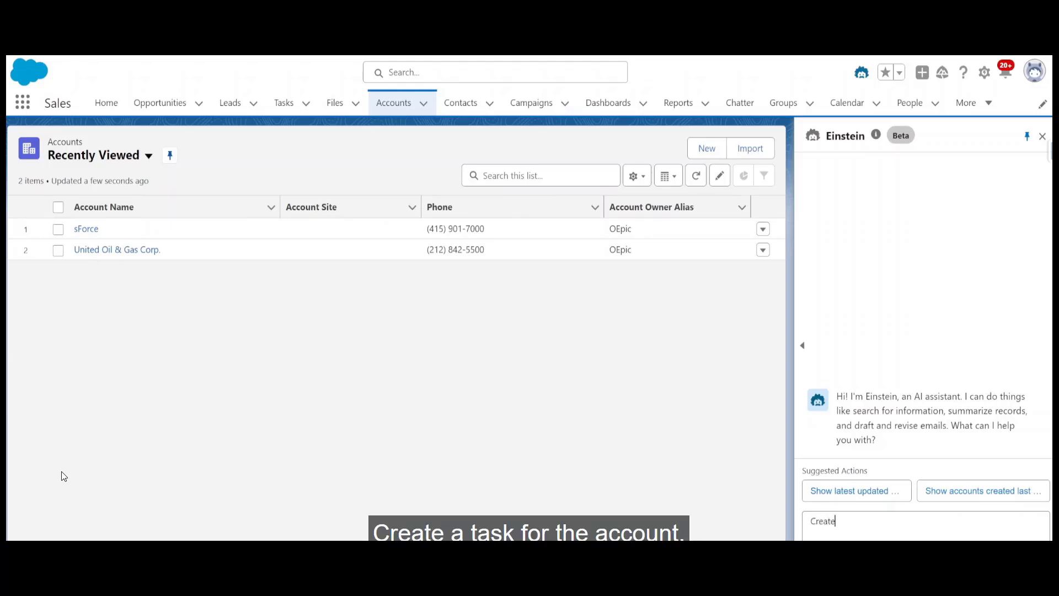
{"action": "type", "text": " a Task for The Account"}
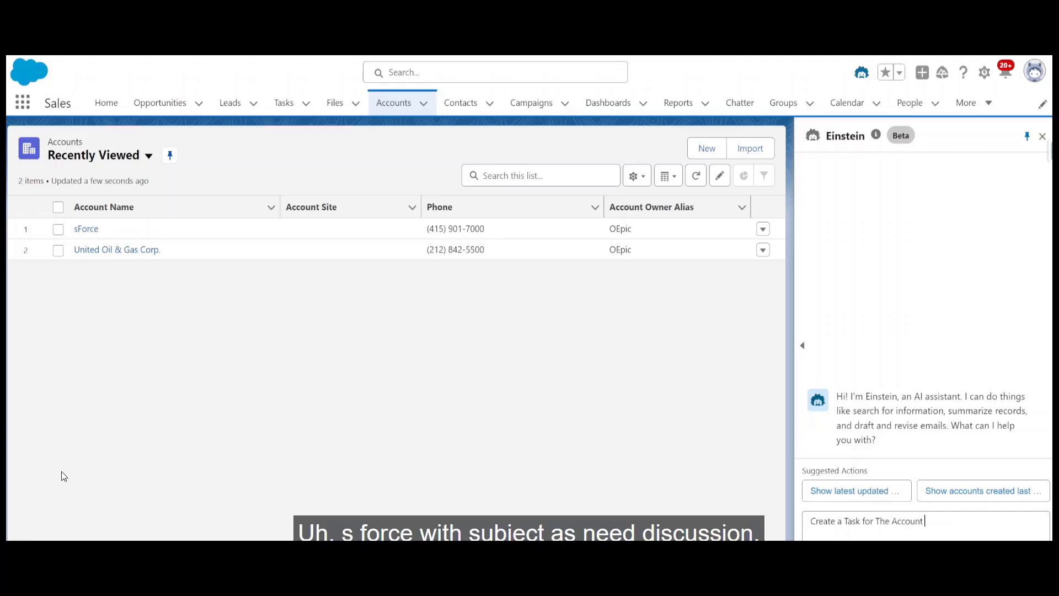
{"action": "type", "text": " SForce with Subject as Need"}
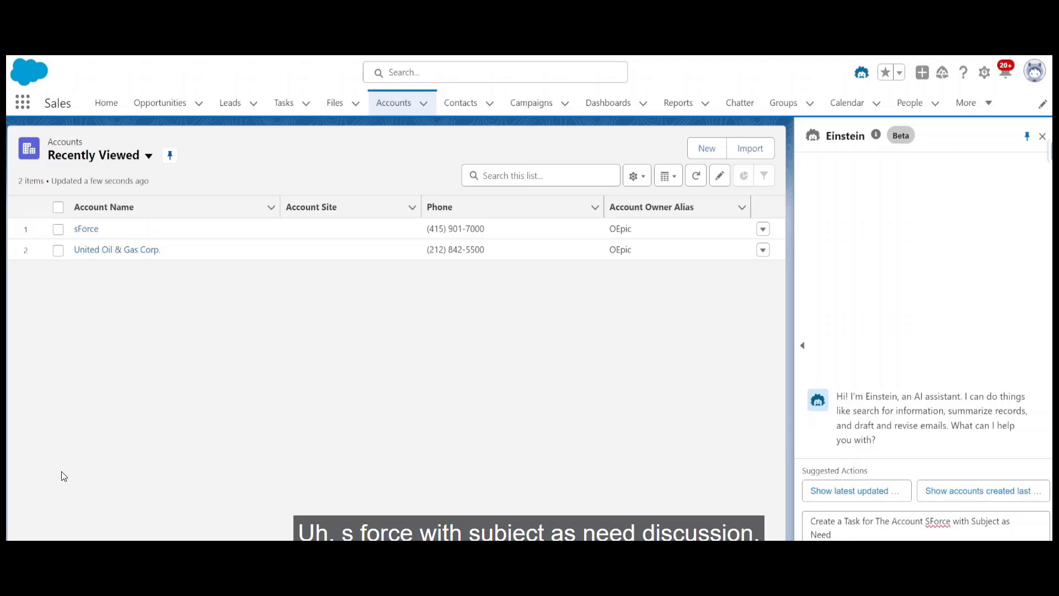
{"action": "type", "text": "Discussion"}
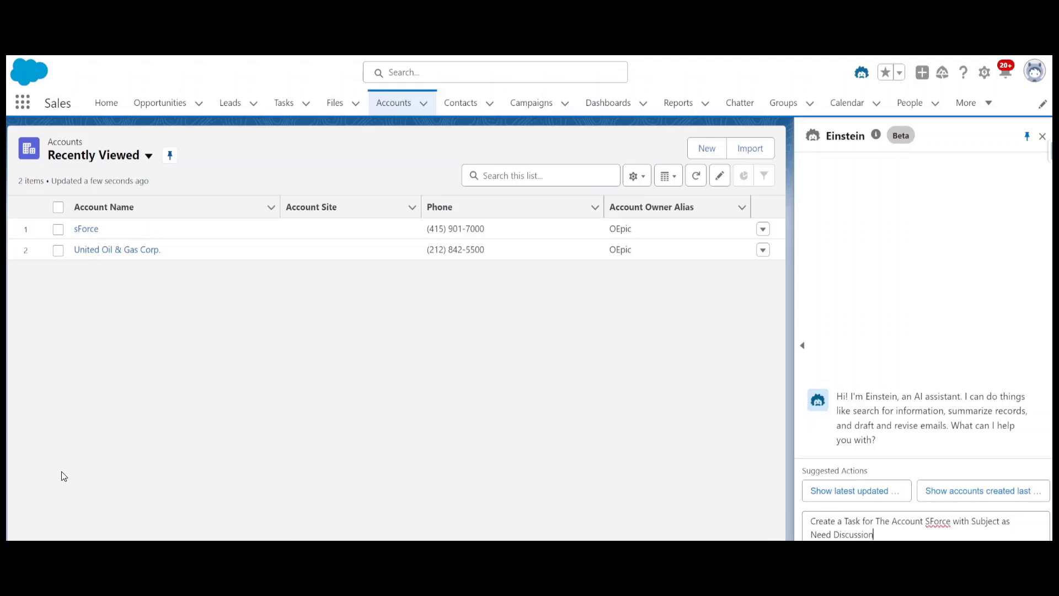
{"action": "key", "text": "Return"}
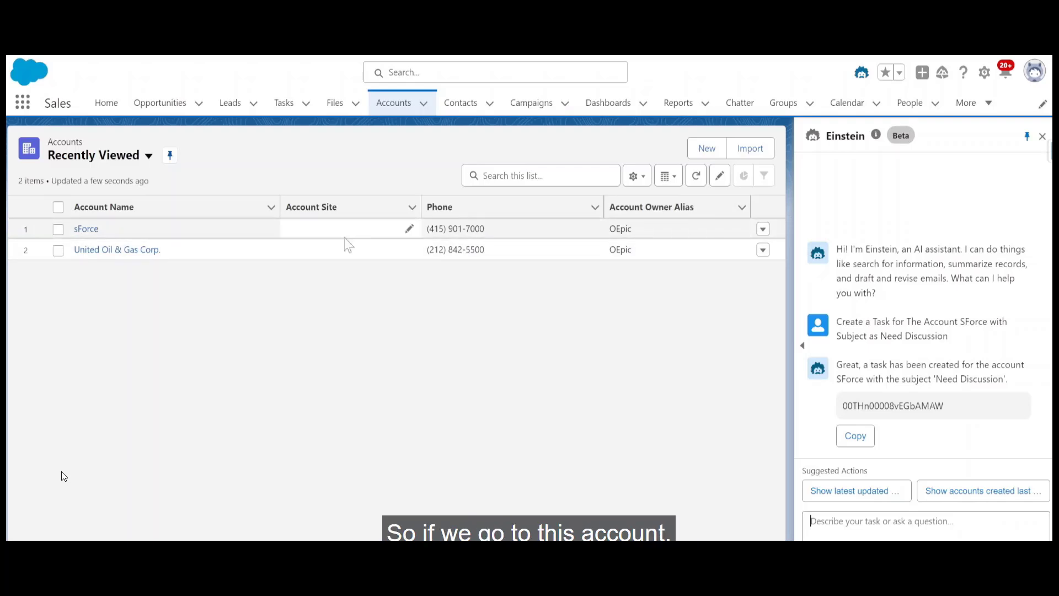
Examine the Need Discussion task on the sForce account and follow its Related To link
{"action": "left_click", "coordinate": [86, 229]}
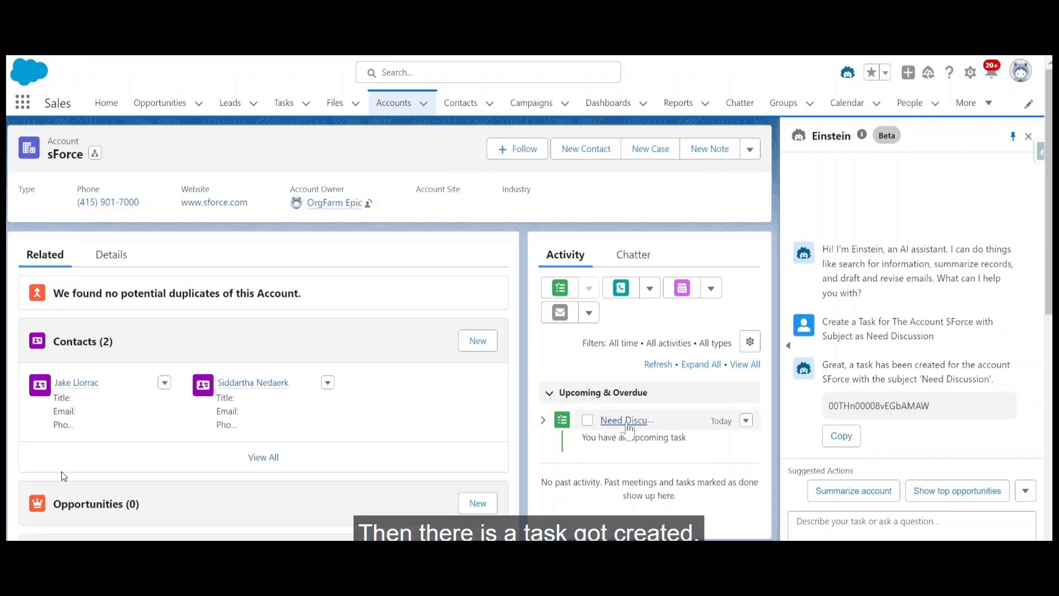
{"action": "left_click", "coordinate": [620, 425]}
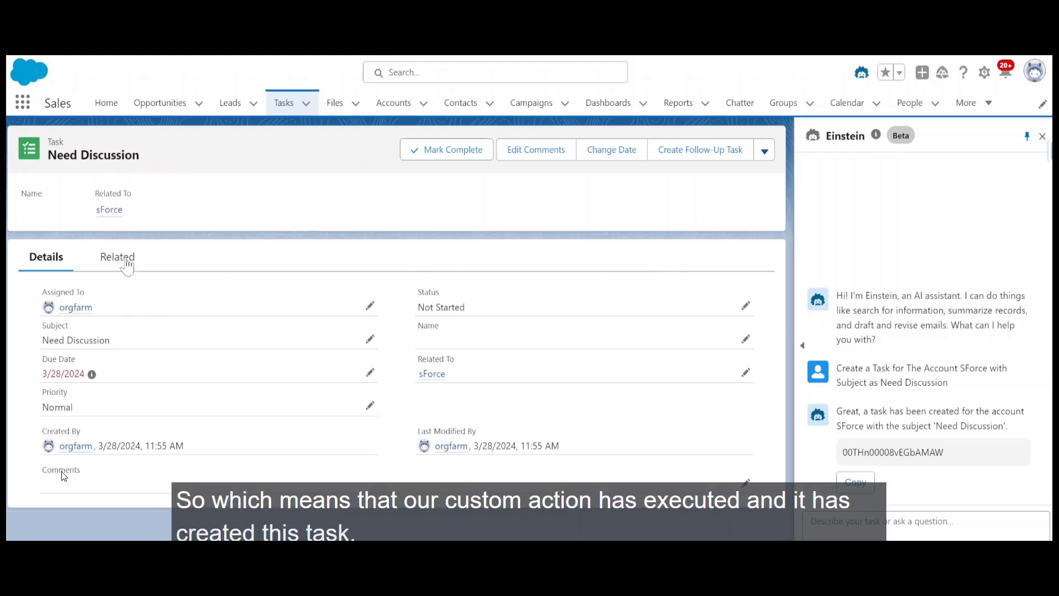
{"action": "left_click", "coordinate": [109, 210]}
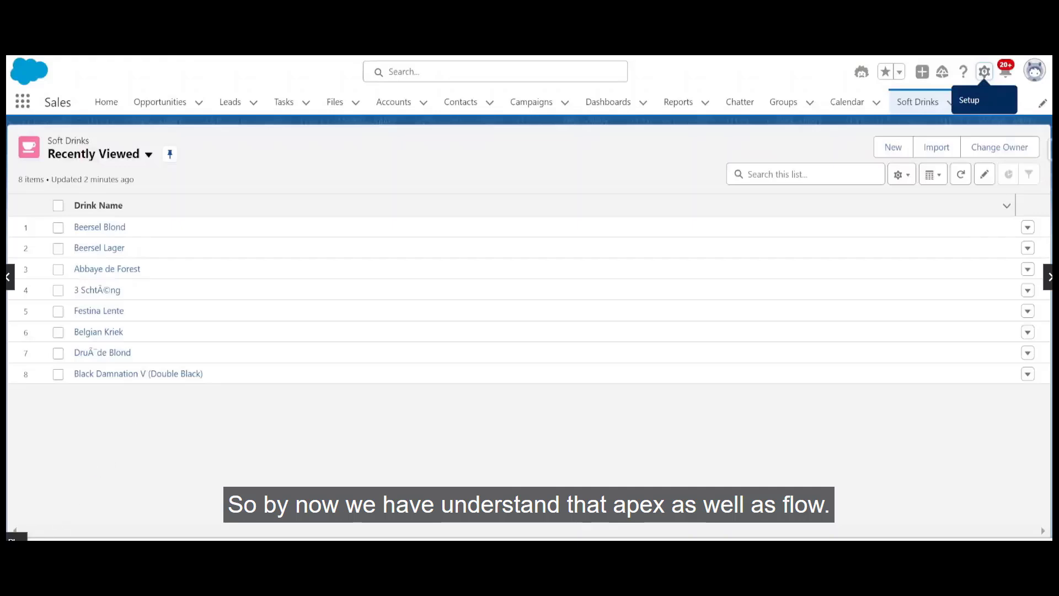
Review the Beersel Blond soft drink's details and the first order in its related Soft Drink Orders, and return to the soft drink
{"action": "left_click", "coordinate": [16, 539]}
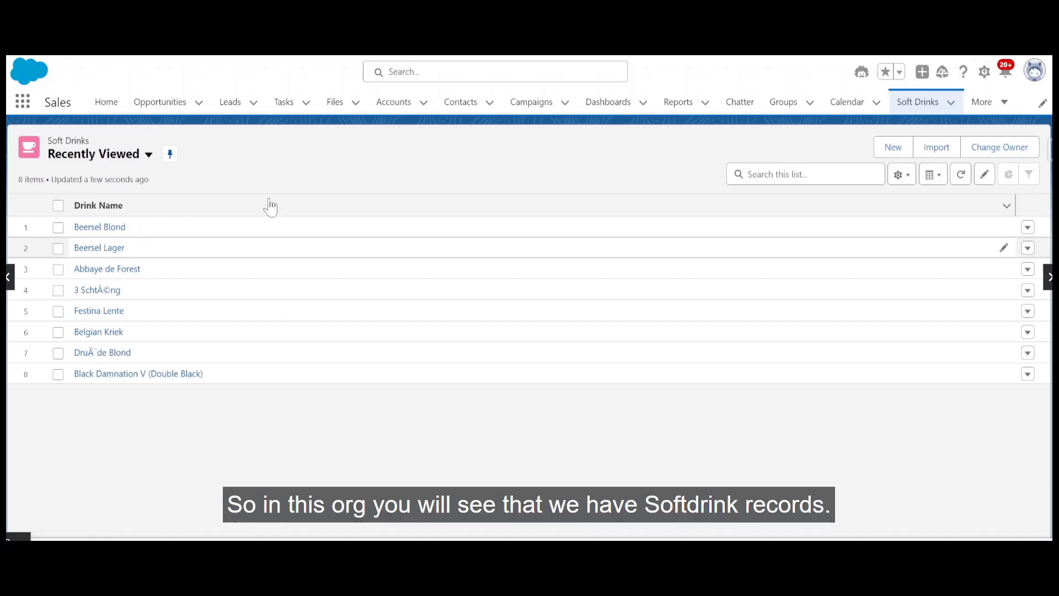
{"action": "left_click", "coordinate": [92, 227]}
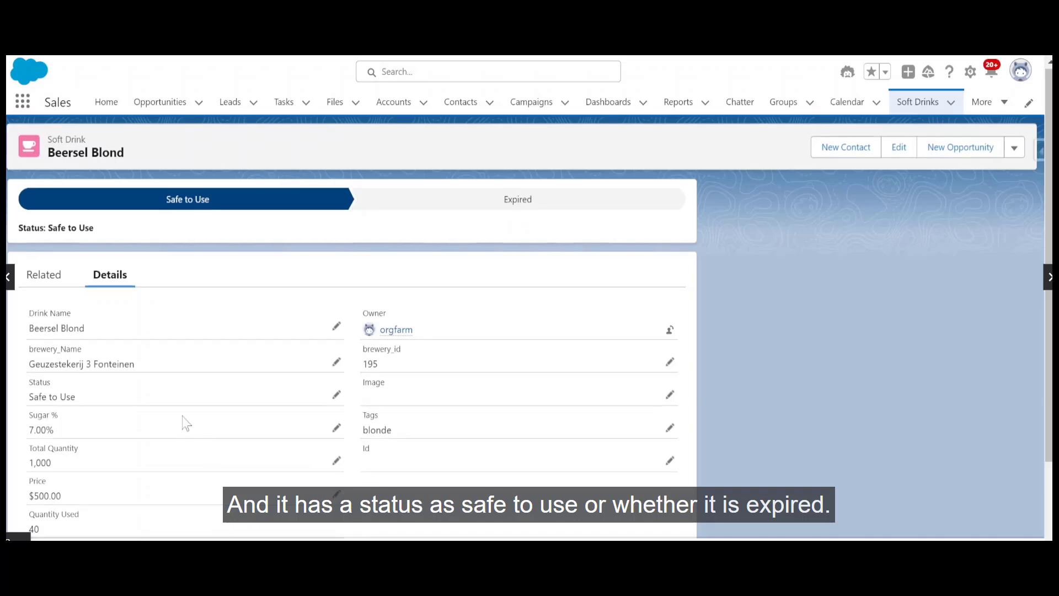
{"action": "scroll", "coordinate": [205, 264], "scroll_direction": "down", "scroll_amount": 2}
{"action": "scroll", "coordinate": [205, 264], "scroll_direction": "up", "scroll_amount": 2}
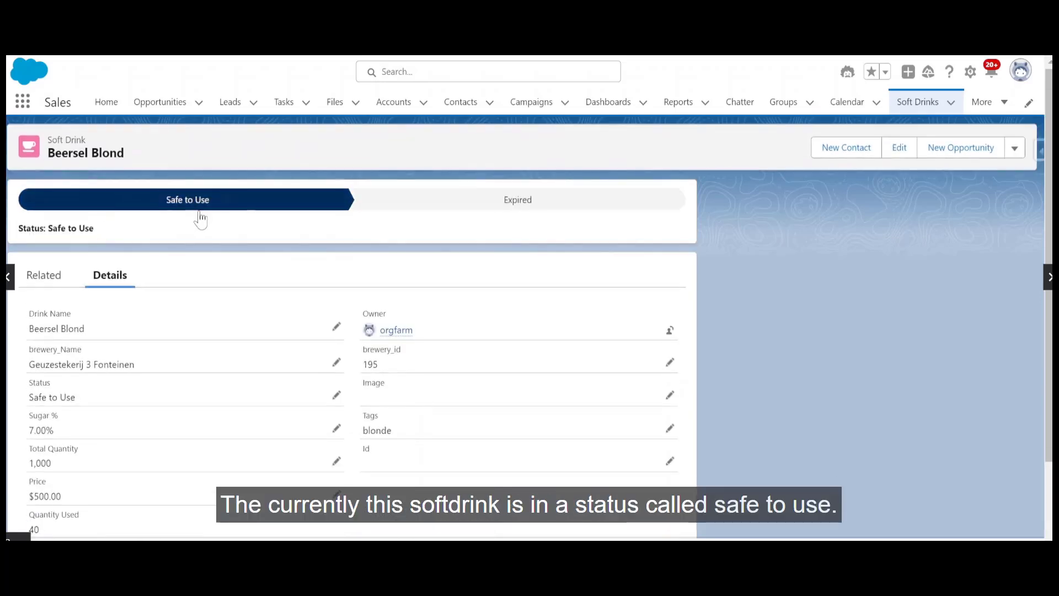
{"action": "left_click", "coordinate": [45, 278]}
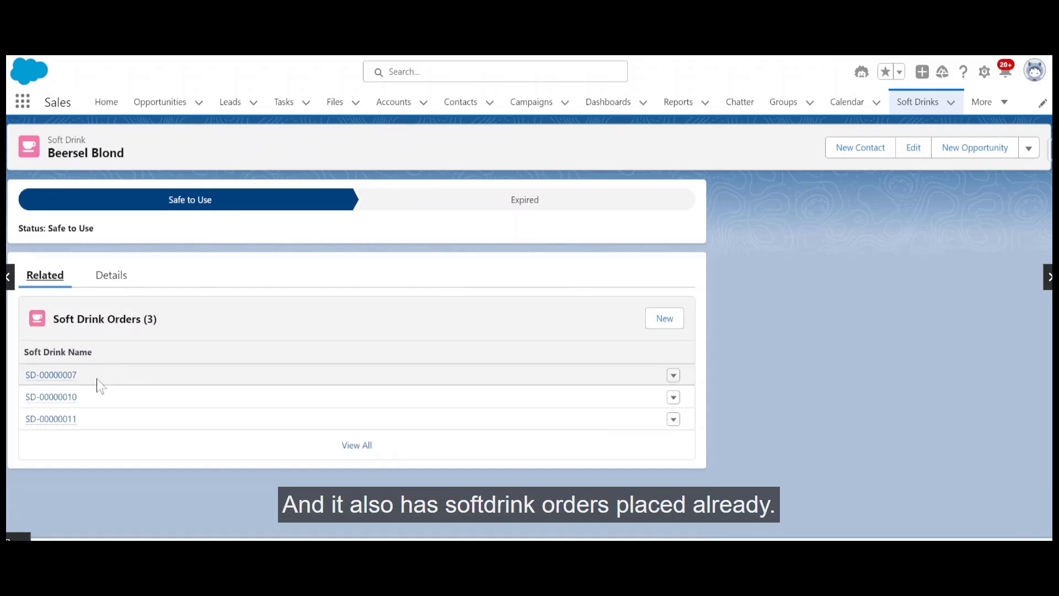
{"action": "left_click", "coordinate": [65, 377]}
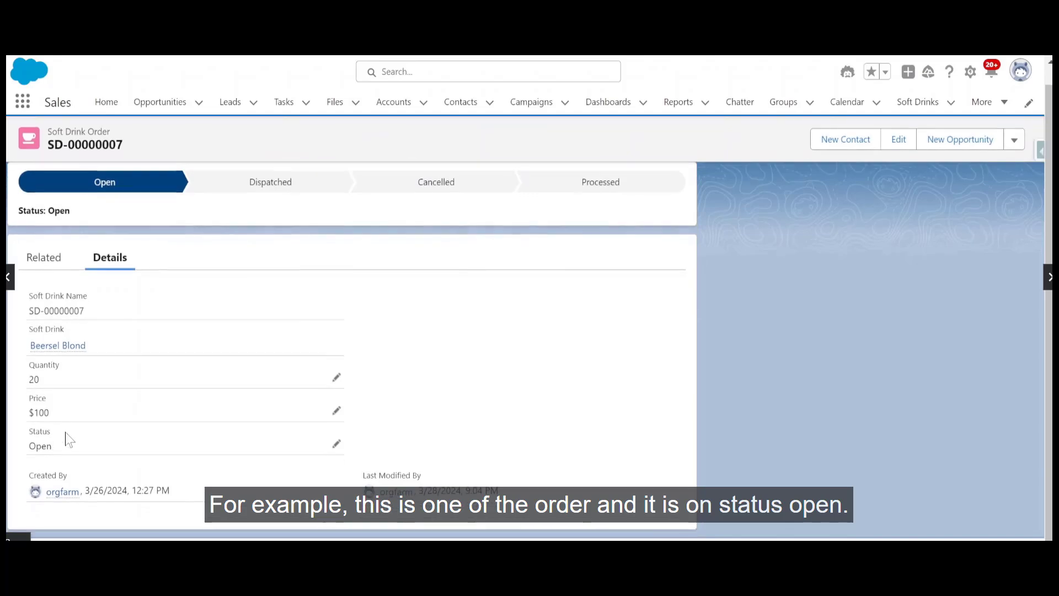
{"action": "scroll", "coordinate": [51, 210], "scroll_direction": "up", "scroll_amount": 1}
{"action": "key", "text": "alt+Left"}
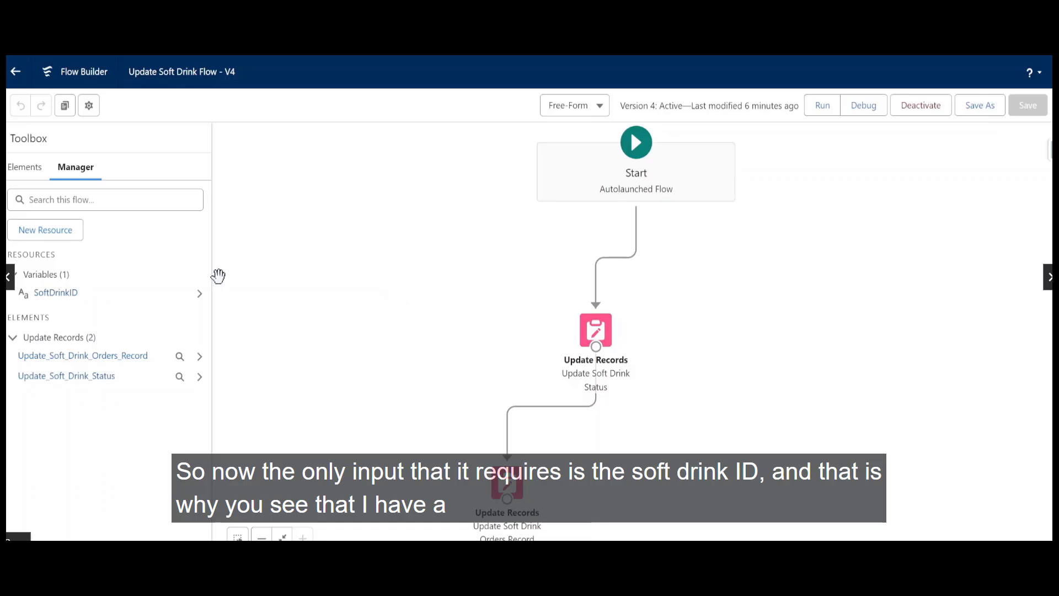
Inspect the SoftDrinkID variable and the Update Soft Drink Status element's filter and field values without changing them
{"action": "left_click", "coordinate": [56, 292]}
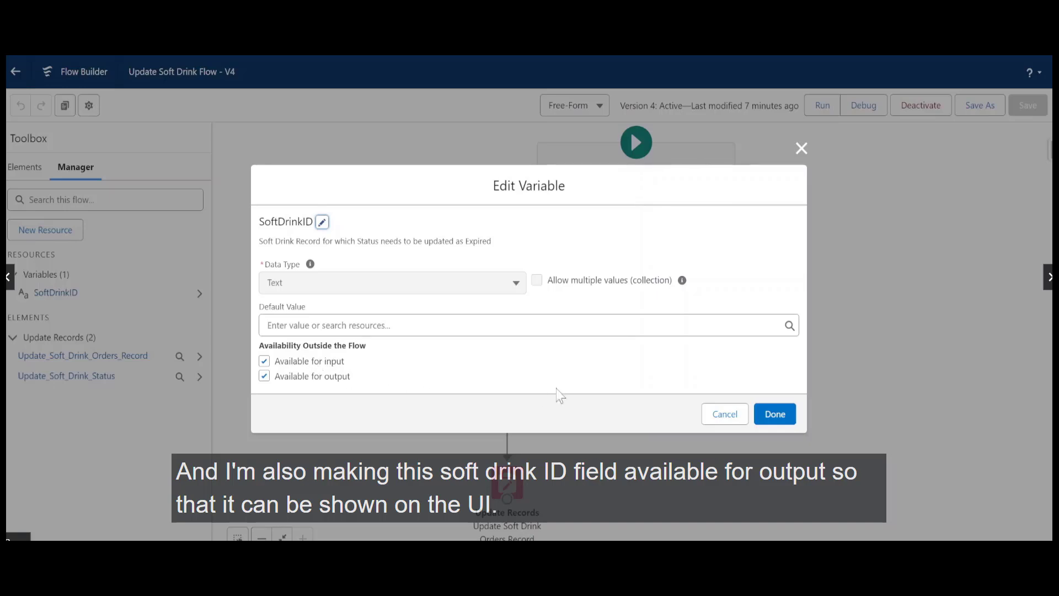
{"action": "left_click", "coordinate": [720, 414]}
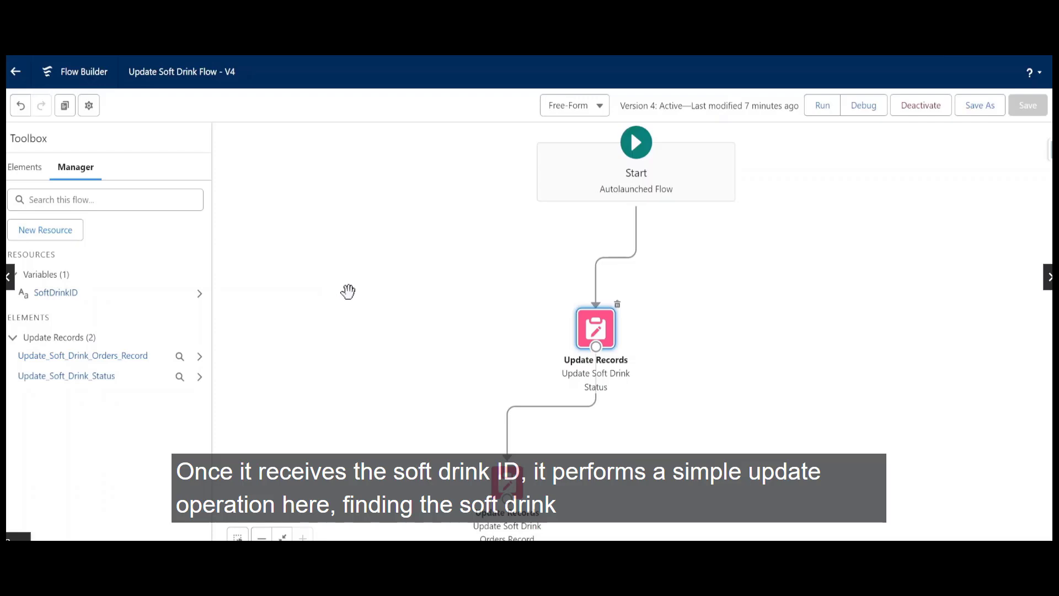
{"action": "double_click", "coordinate": [600, 329]}
{"action": "scroll", "coordinate": [528, 297], "scroll_direction": "down", "scroll_amount": 1}
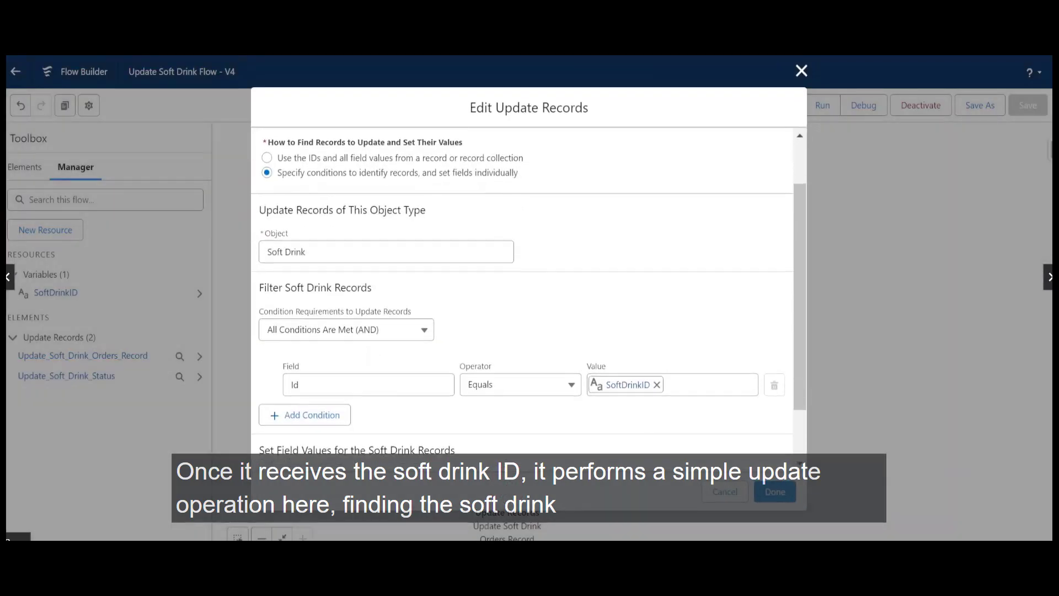
{"action": "scroll", "coordinate": [461, 331], "scroll_direction": "down", "scroll_amount": 1}
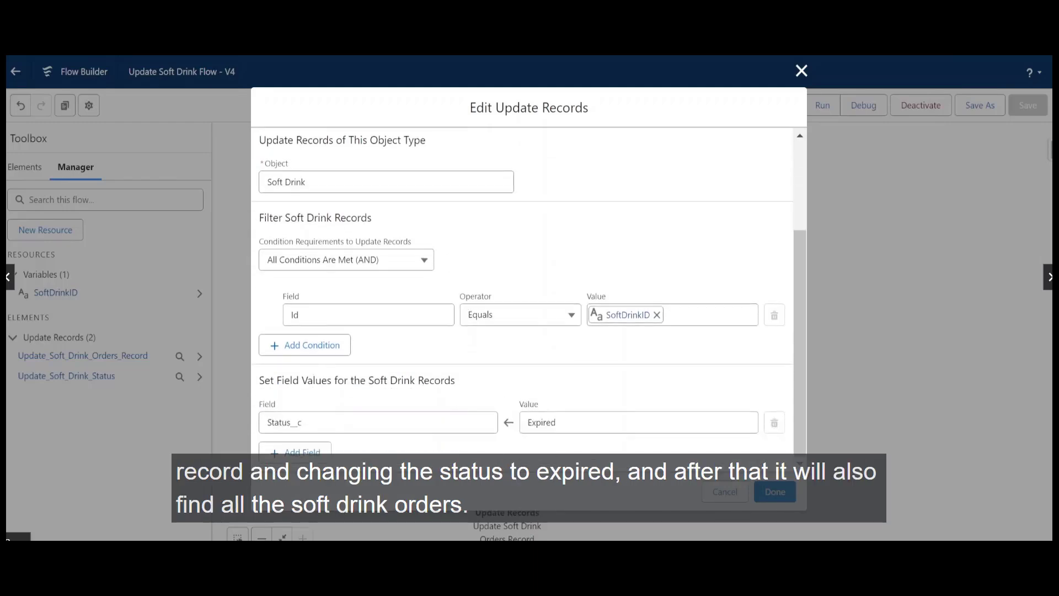
{"action": "left_click", "coordinate": [712, 495]}
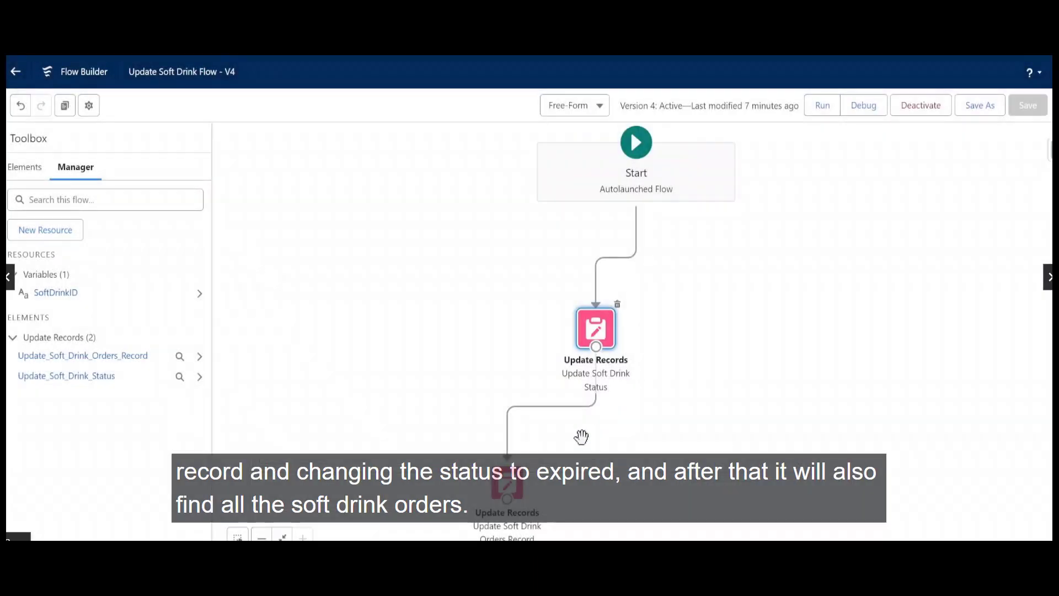
Inspect the filter conditions and field values of the Update Soft Drink Orders Record element without changing them
{"action": "left_click_drag", "start_coordinate": [496, 497], "coordinate": [434, 384]}
{"action": "double_click", "coordinate": [481, 366]}
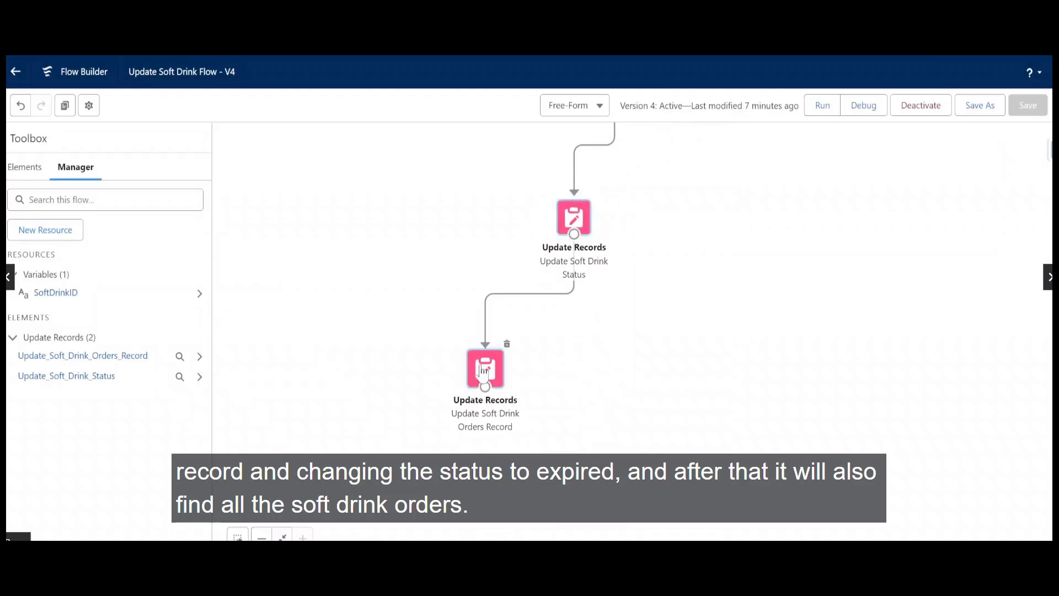
{"action": "scroll", "coordinate": [482, 367], "scroll_direction": "down", "scroll_amount": 1}
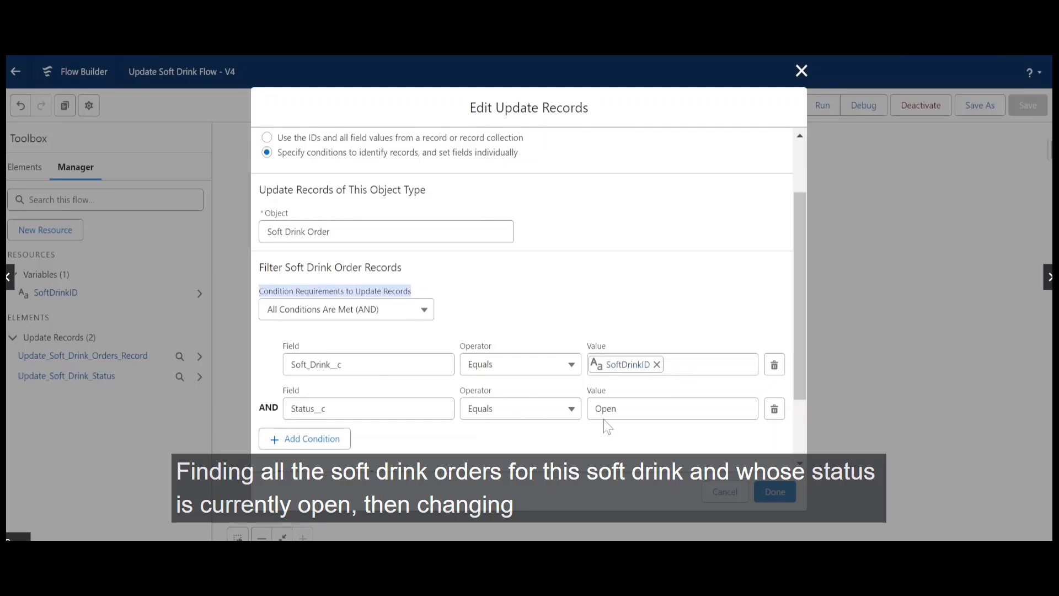
{"action": "scroll", "coordinate": [594, 429], "scroll_direction": "down", "scroll_amount": 1}
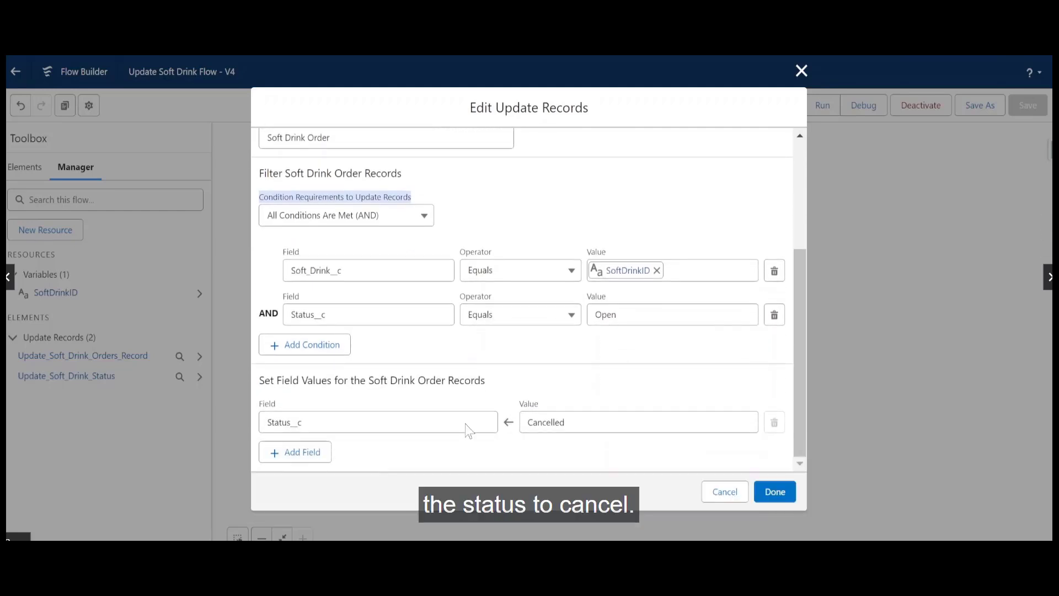
{"action": "left_click", "coordinate": [720, 499]}
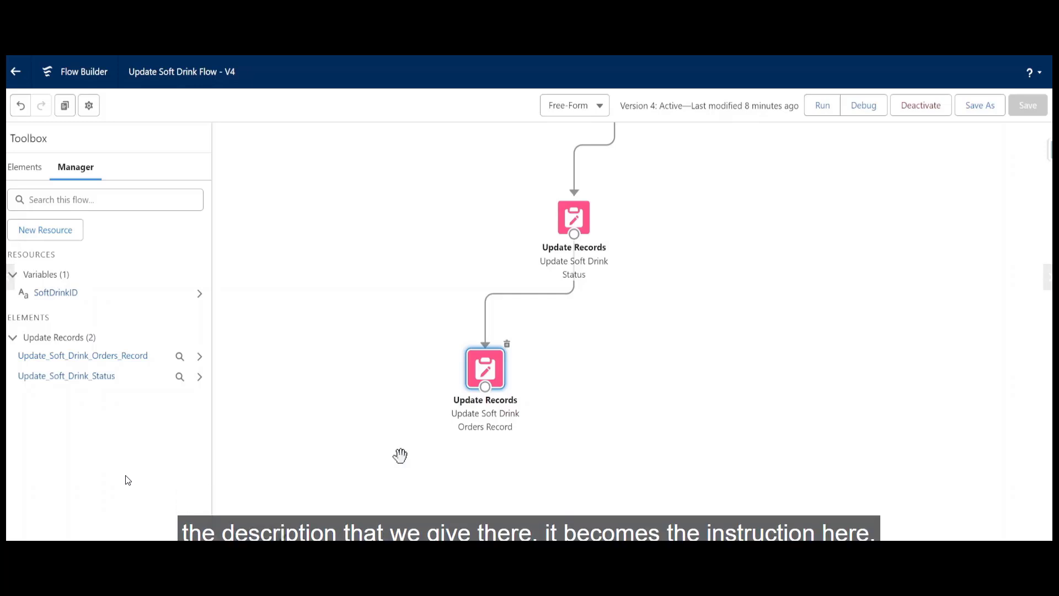
{"action": "left_click_drag", "start_coordinate": [695, 308], "coordinate": [687, 338]}
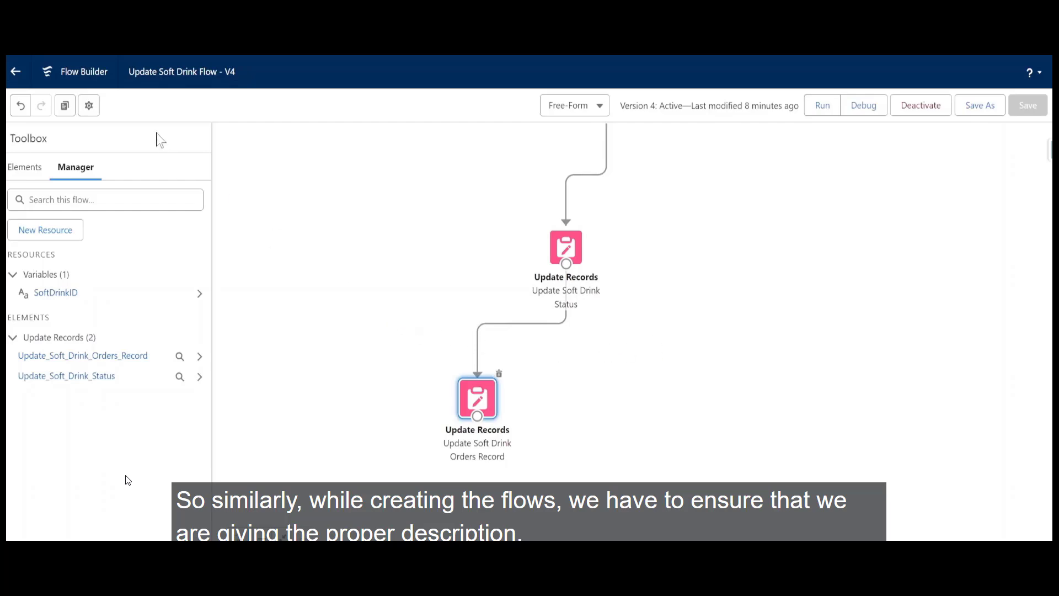
Review the description in the Update Soft Drink Flow's version properties and close them with the text as it is
{"action": "left_click", "coordinate": [89, 105]}
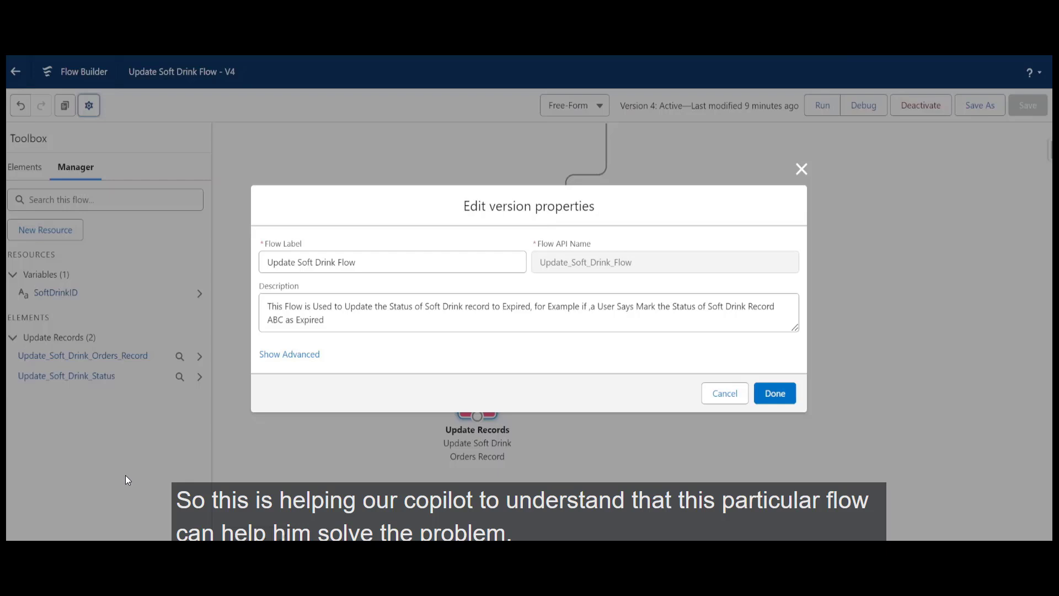
{"action": "left_click", "coordinate": [324, 320]}
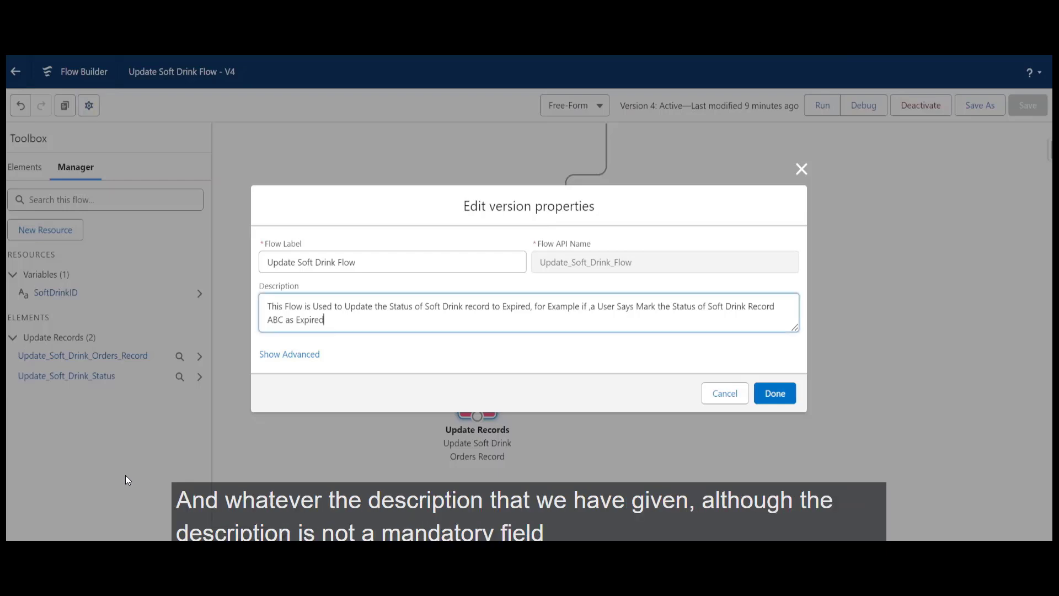
{"action": "left_click_drag", "start_coordinate": [324, 319], "coordinate": [267, 320]}
{"action": "left_click", "coordinate": [325, 319]}
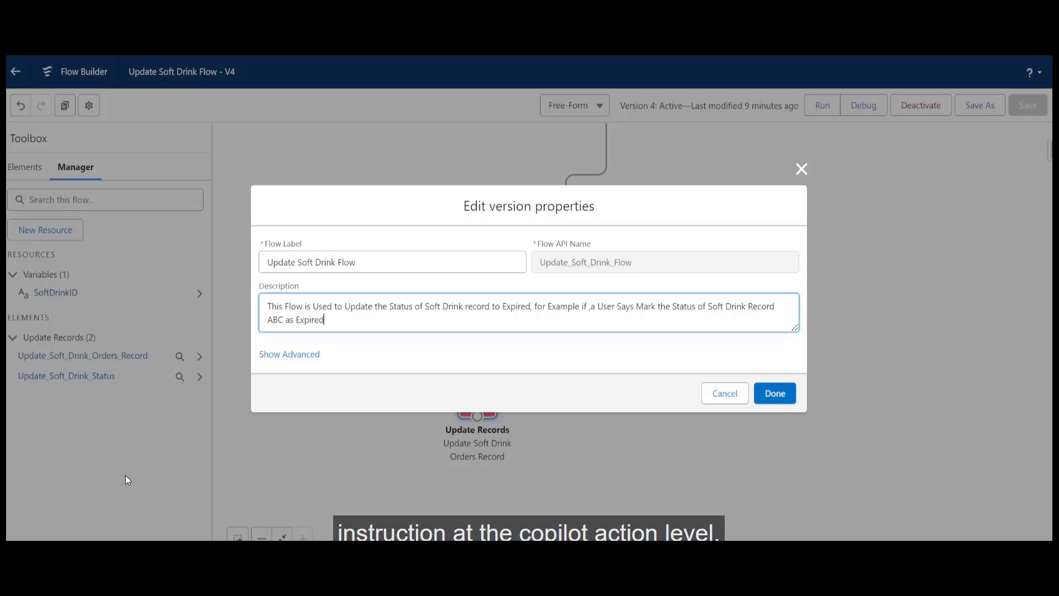
{"action": "left_click", "coordinate": [772, 393]}
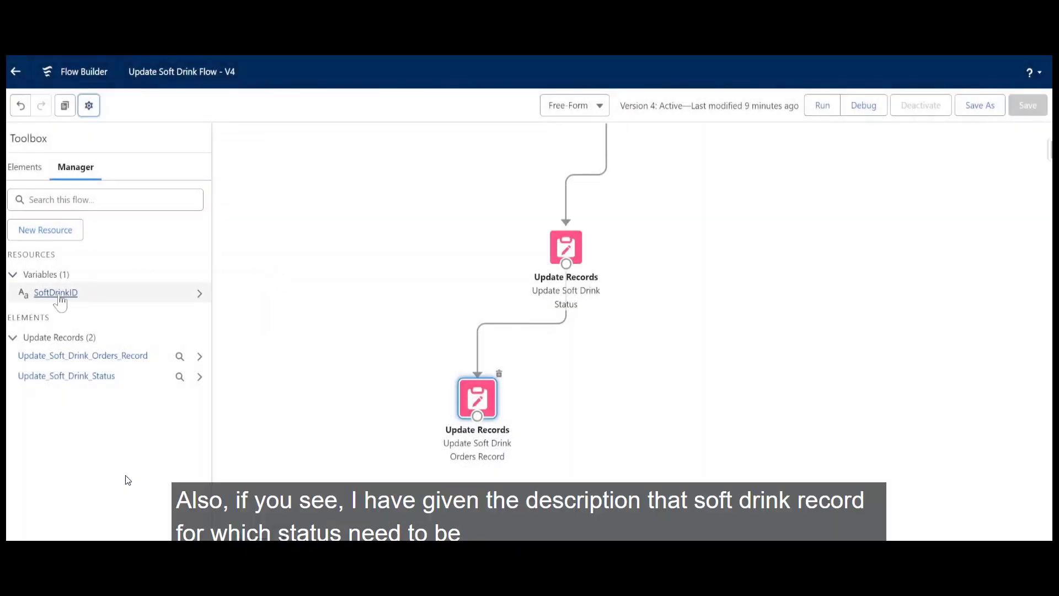
Review the SoftDrinkID variable's API name and description in edit mode and accept them as they are
{"action": "left_click", "coordinate": [57, 293]}
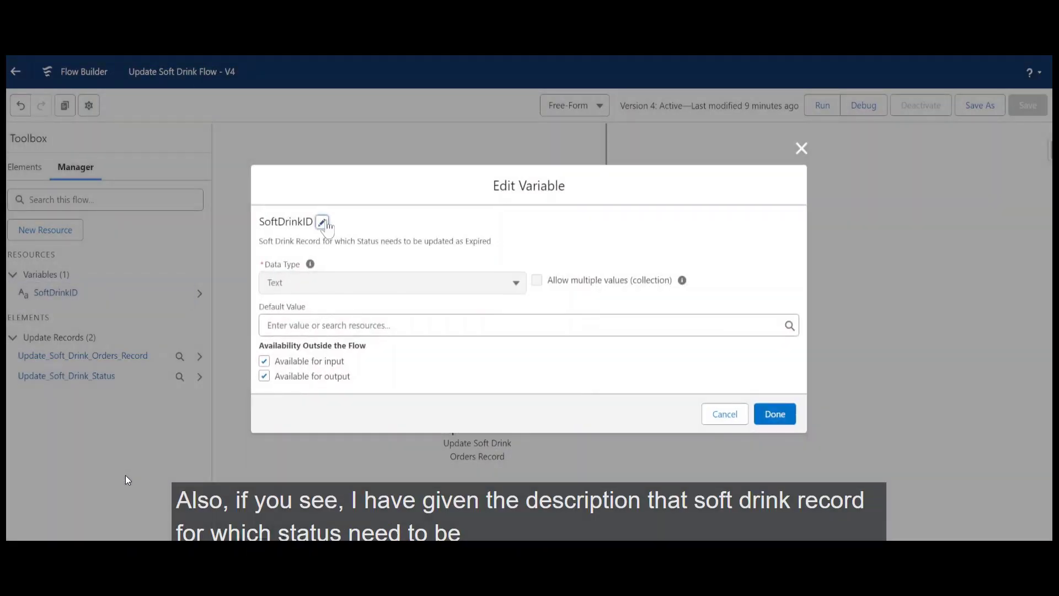
{"action": "left_click", "coordinate": [323, 222]}
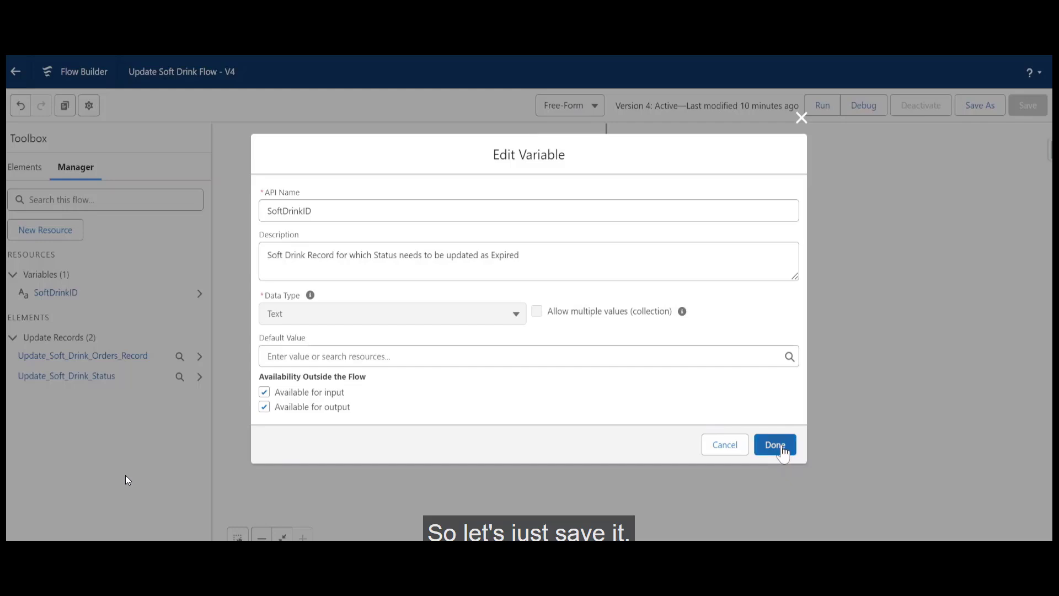
{"action": "left_click", "coordinate": [776, 444]}
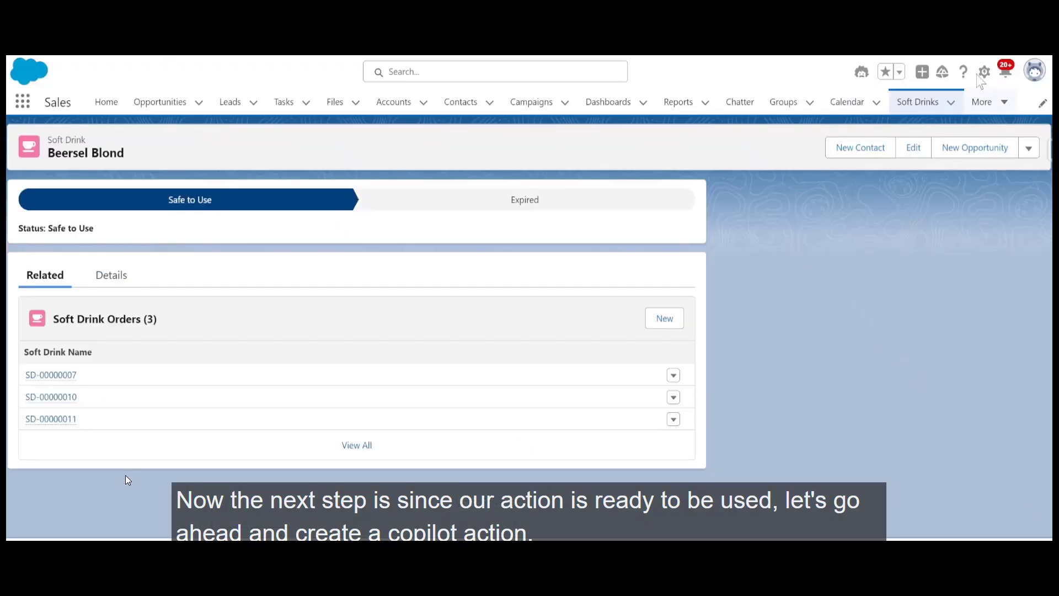
Open the Einstein Copilot Actions page in Setup by searching for "copi"
{"action": "left_click", "coordinate": [985, 72]}
{"action": "left_click", "coordinate": [931, 135]}
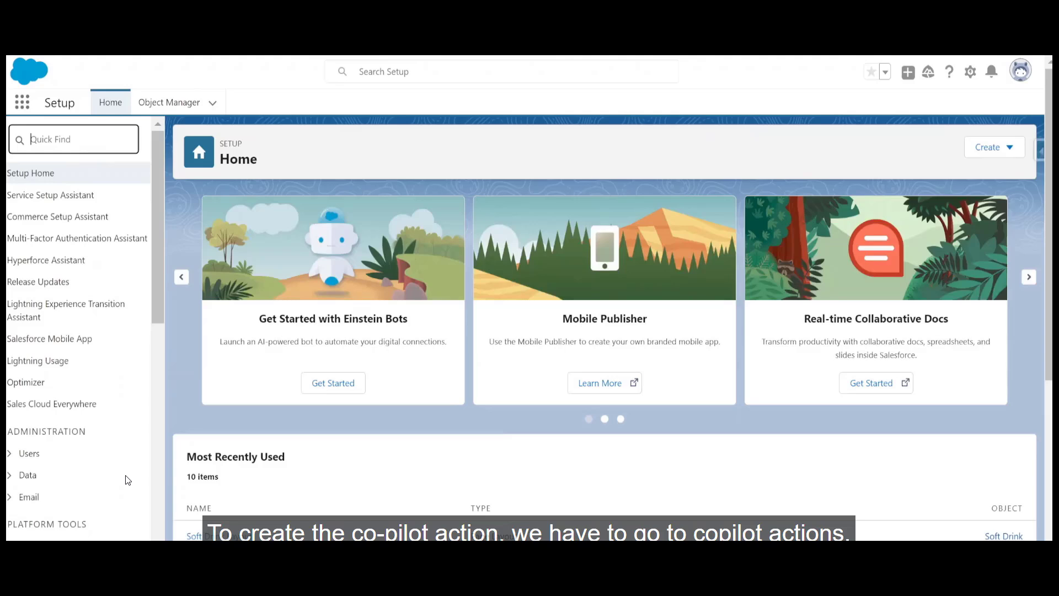
{"action": "type", "text": "copi"}
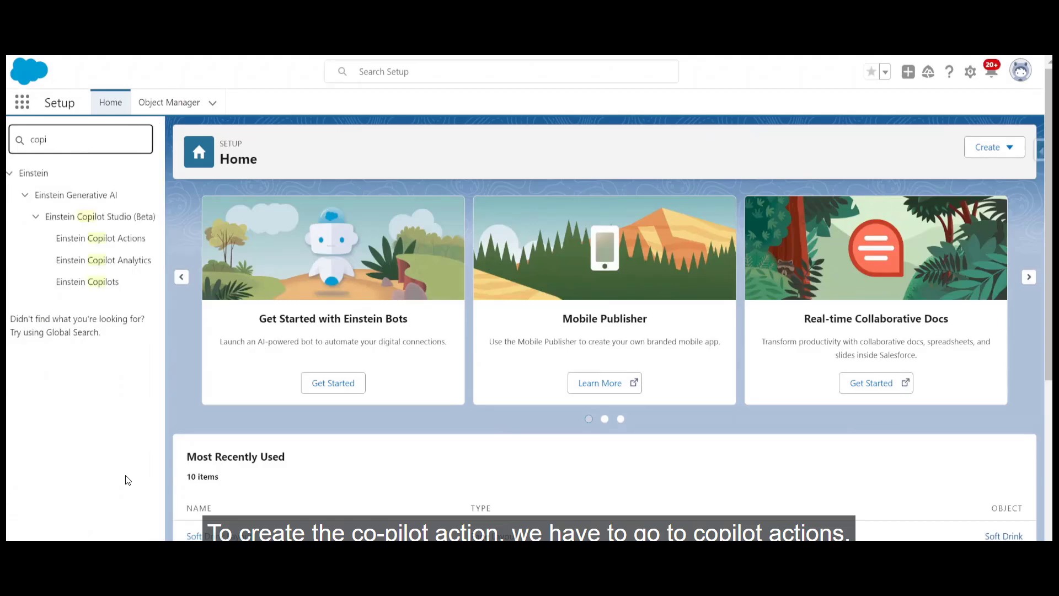
{"action": "left_click", "coordinate": [113, 243]}
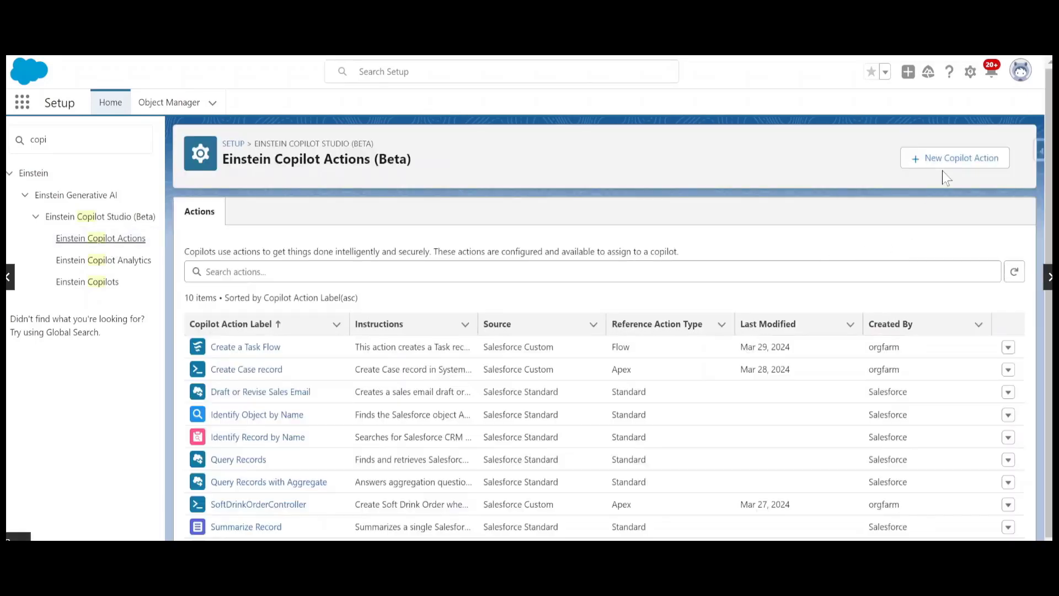
Start a new copilot action of reference type Flow based on Update Soft Drink Flow, keeping the default label and API name, and continue to its configuration
{"action": "left_click", "coordinate": [945, 164]}
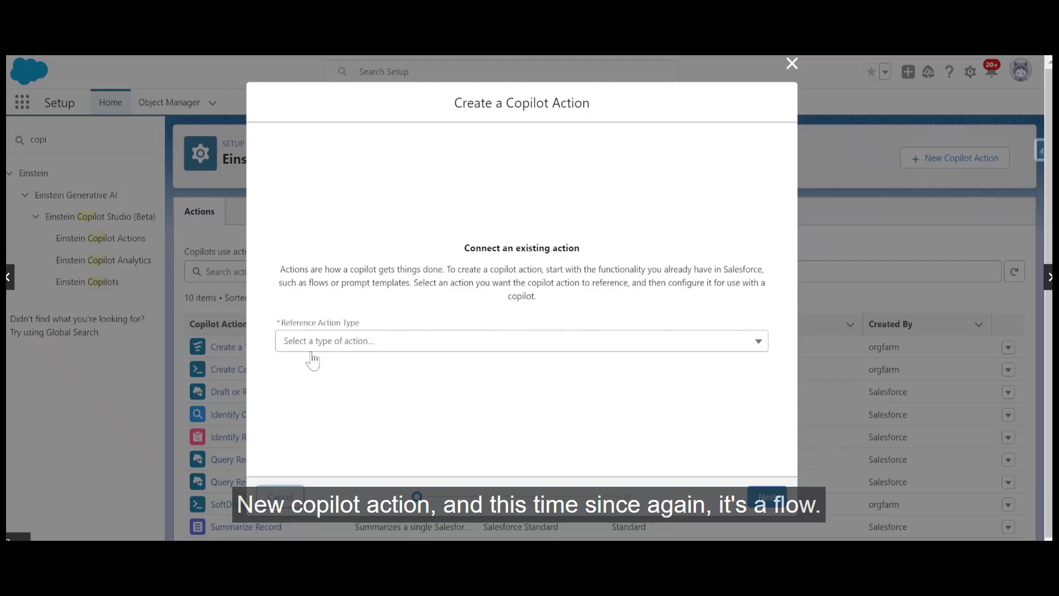
{"action": "left_click", "coordinate": [313, 342]}
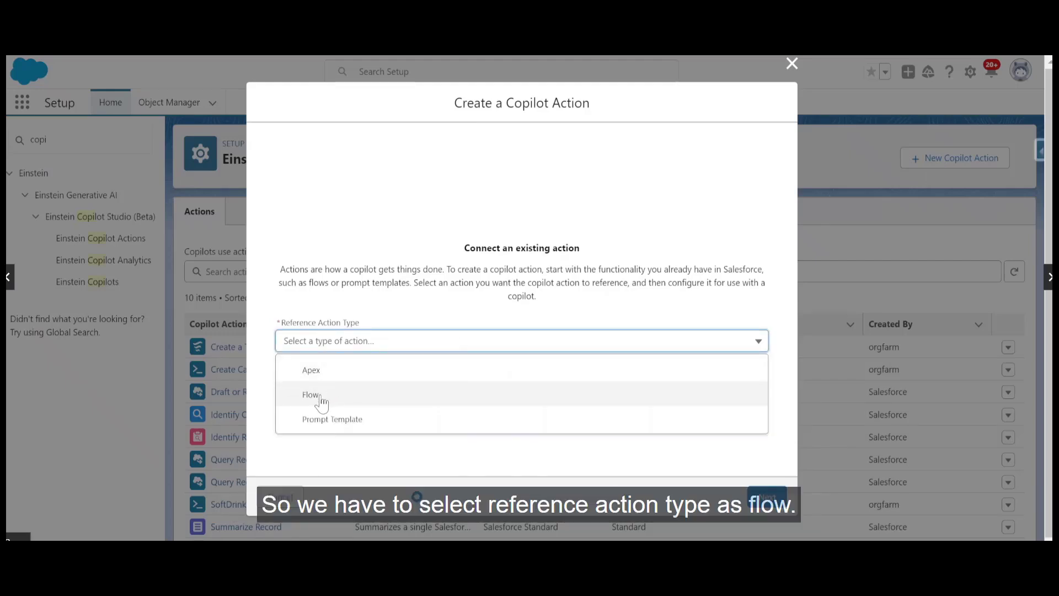
{"action": "left_click", "coordinate": [311, 395]}
{"action": "left_click", "coordinate": [309, 366]}
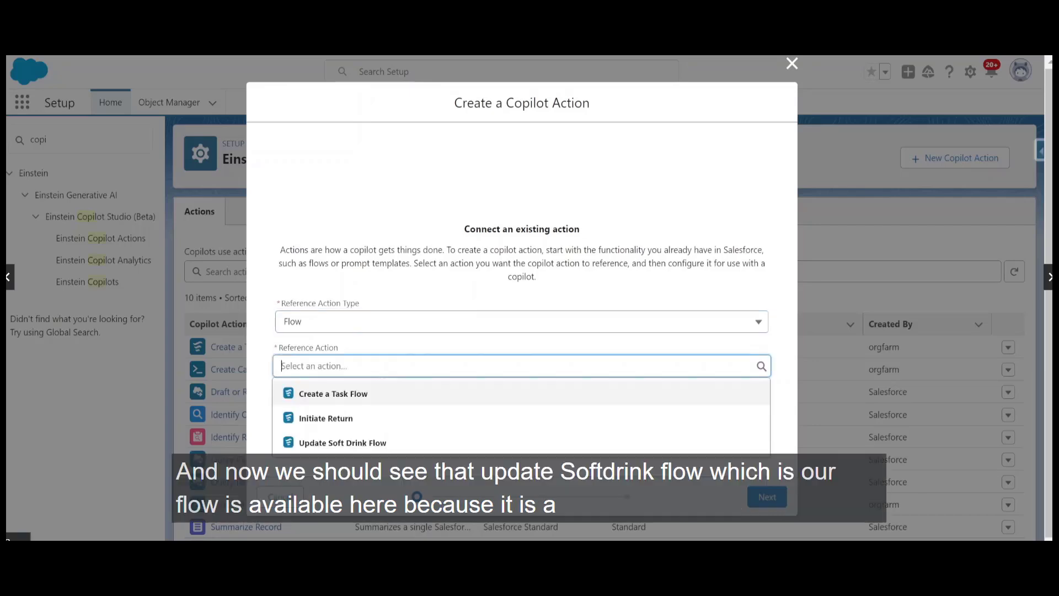
{"action": "left_click", "coordinate": [353, 444]}
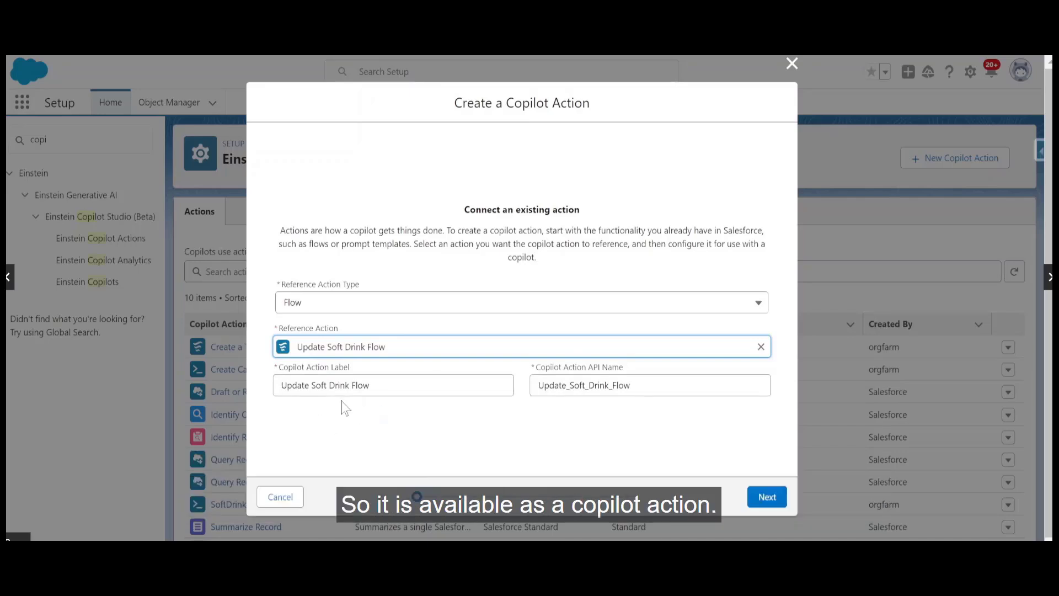
{"action": "left_click", "coordinate": [764, 497]}
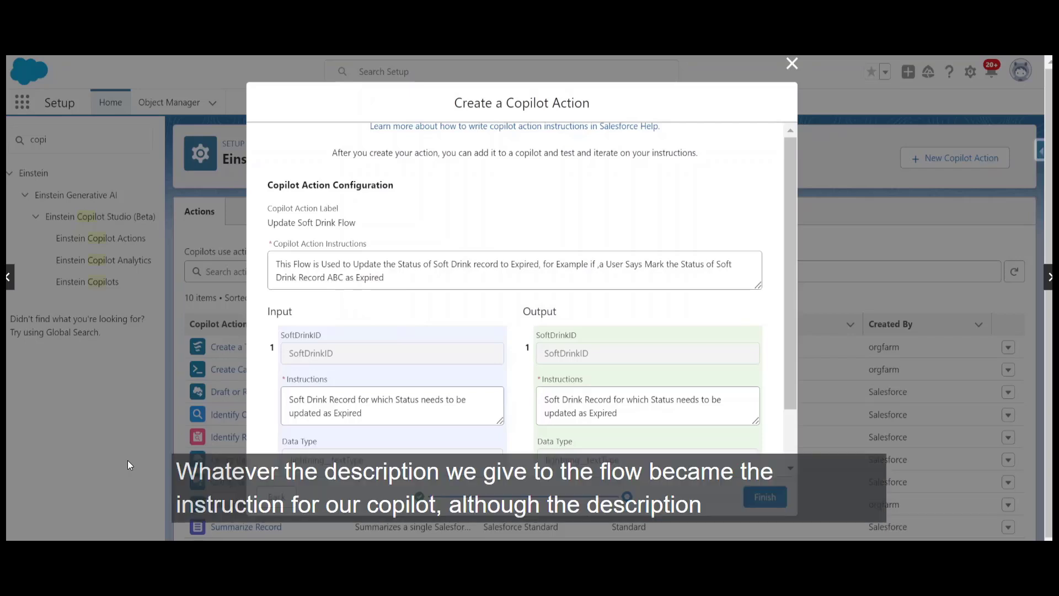
Extend the SoftDrinkID input instructions with ", get the Soft Drink Id based on the Soft Drink name that User has given"
{"action": "left_click_drag", "start_coordinate": [276, 264], "coordinate": [384, 278]}
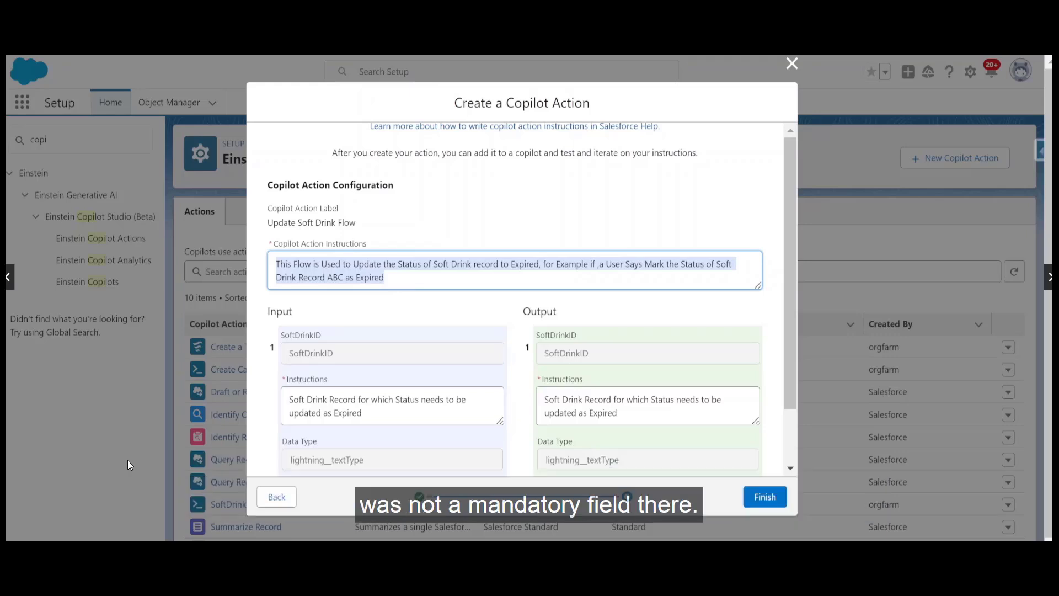
{"action": "left_click", "coordinate": [385, 278]}
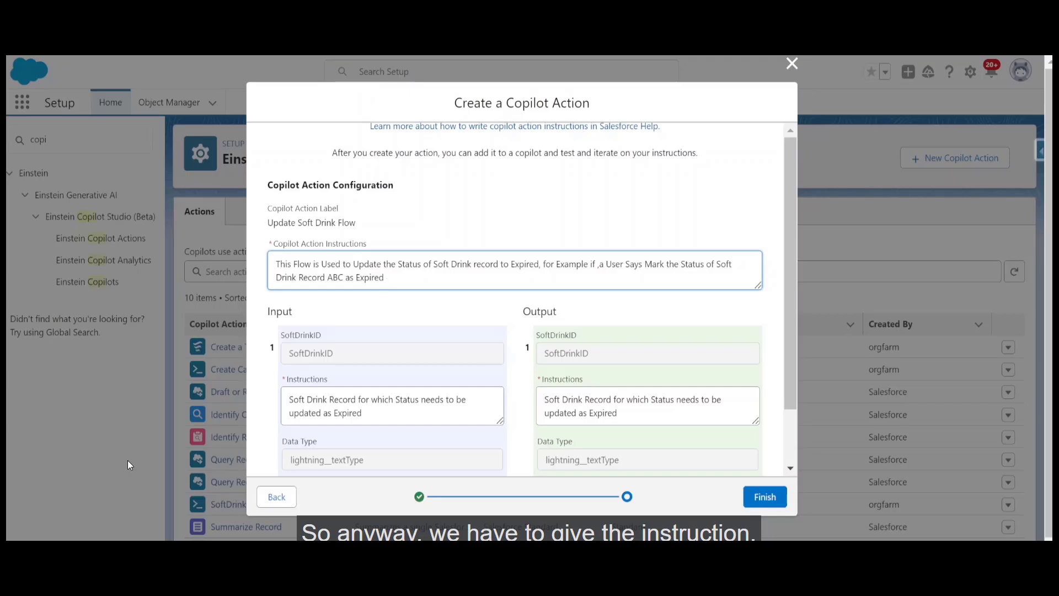
{"action": "scroll", "coordinate": [385, 278], "scroll_direction": "down", "scroll_amount": 1}
{"action": "scroll", "coordinate": [385, 278], "scroll_direction": "up", "scroll_amount": 1}
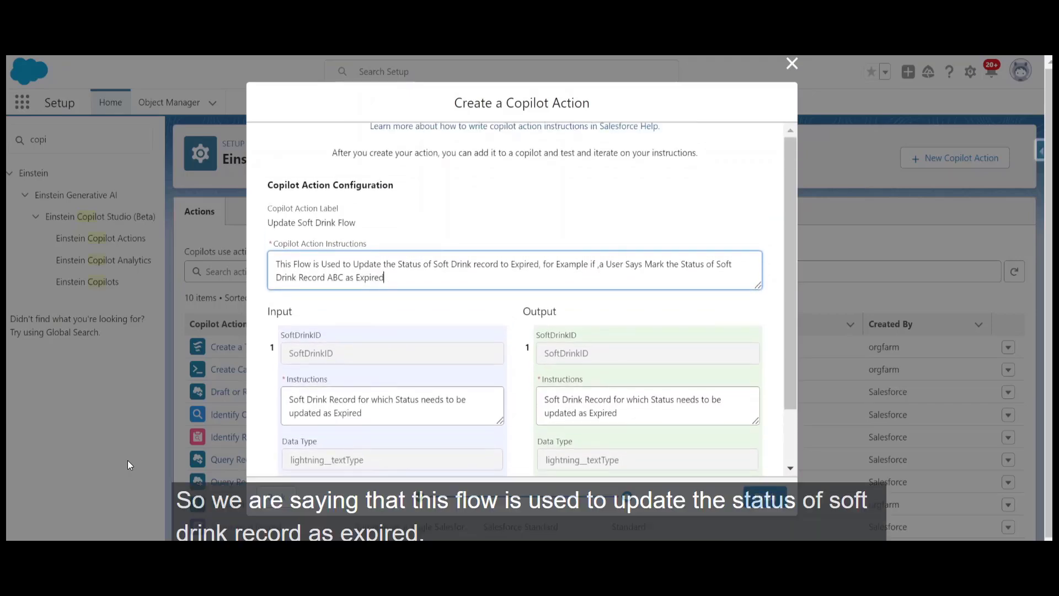
{"action": "scroll", "coordinate": [426, 300], "scroll_direction": "down", "scroll_amount": 1}
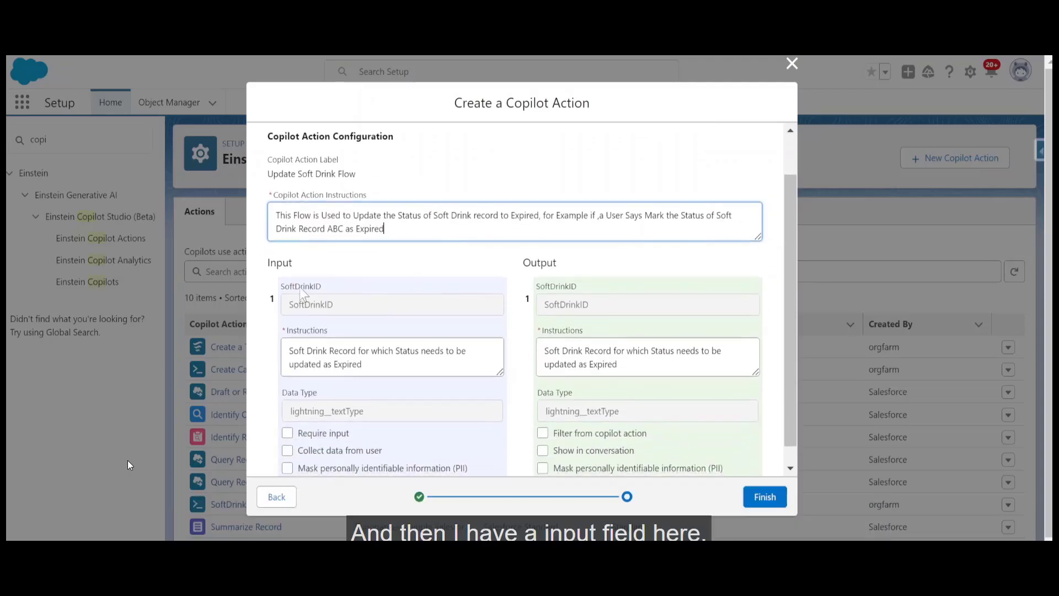
{"action": "scroll", "coordinate": [320, 295], "scroll_direction": "down", "scroll_amount": 1}
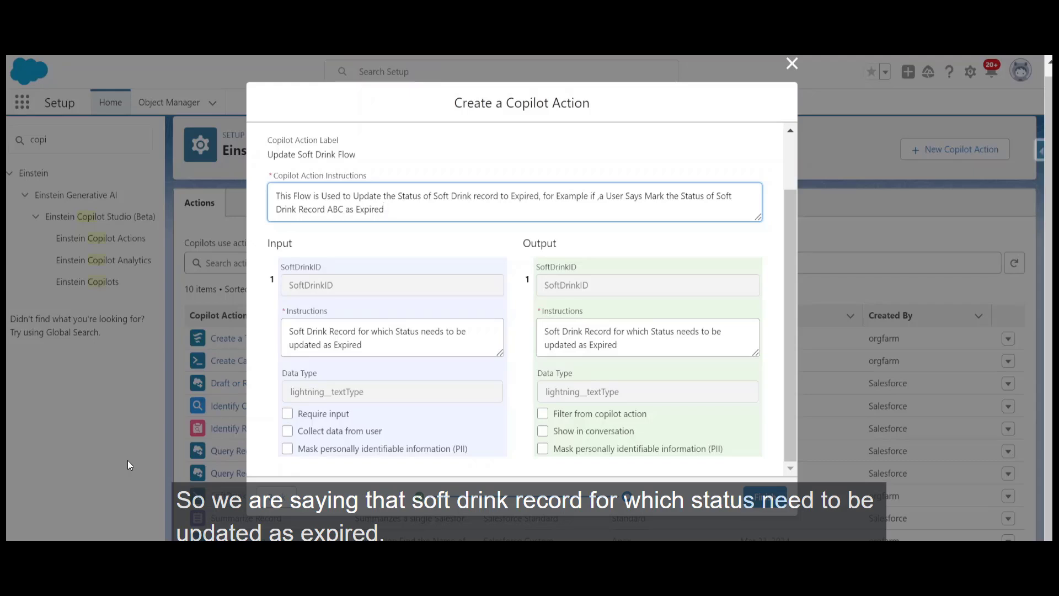
{"action": "key", "text": "Tab"}
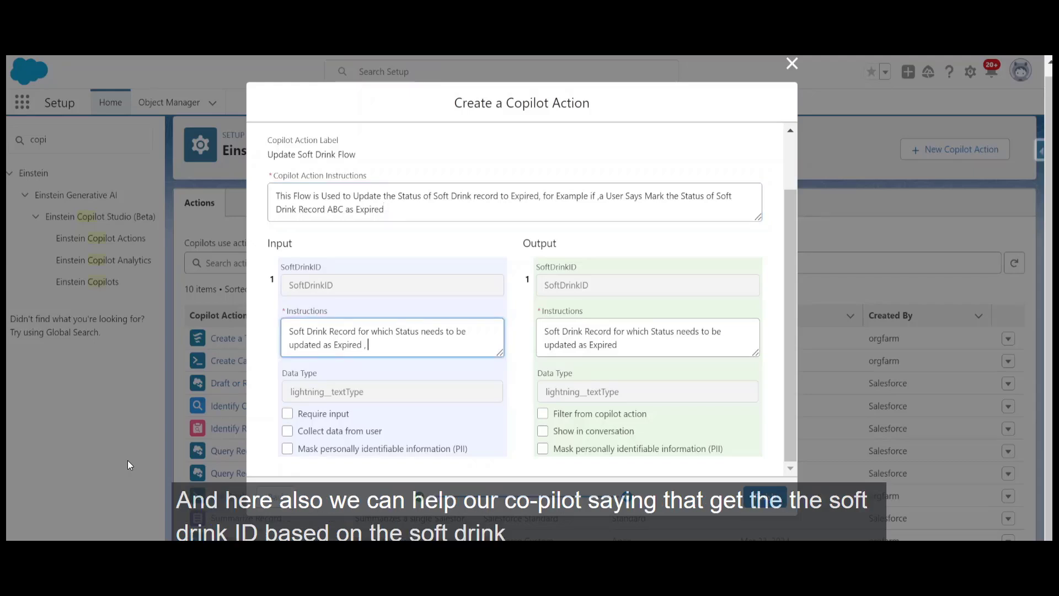
{"action": "type", "text": ", get the"}
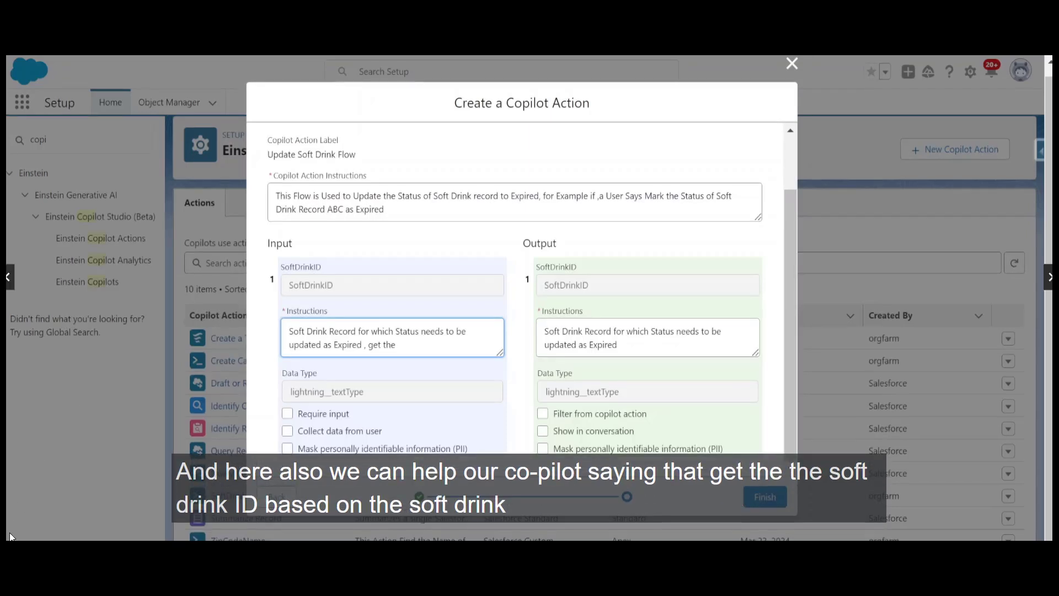
{"action": "type", "text": "Soft Drink Id based on the"}
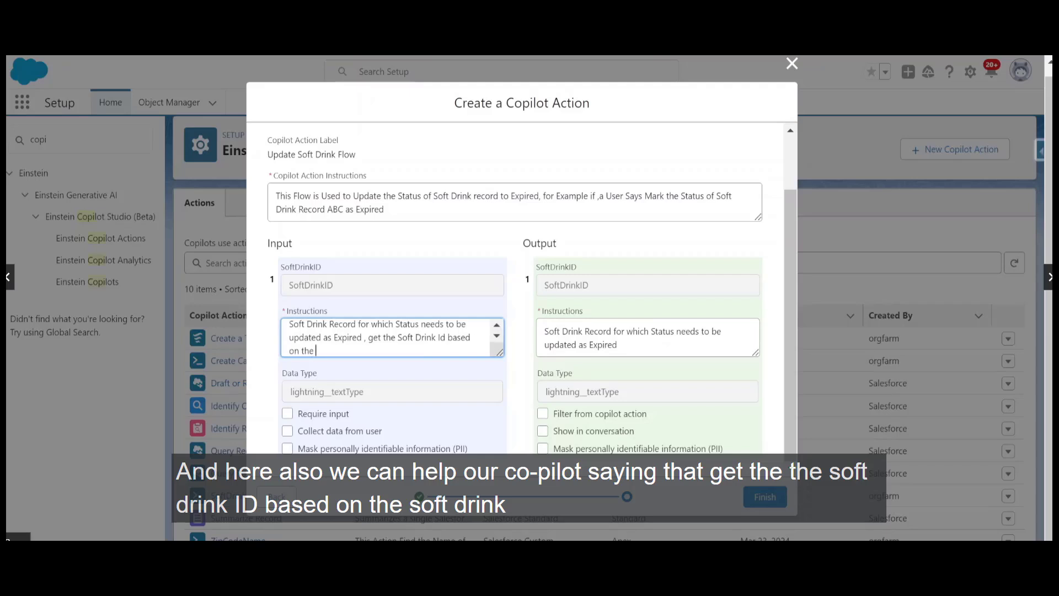
{"action": "type", "text": " Soft Drink name that User"}
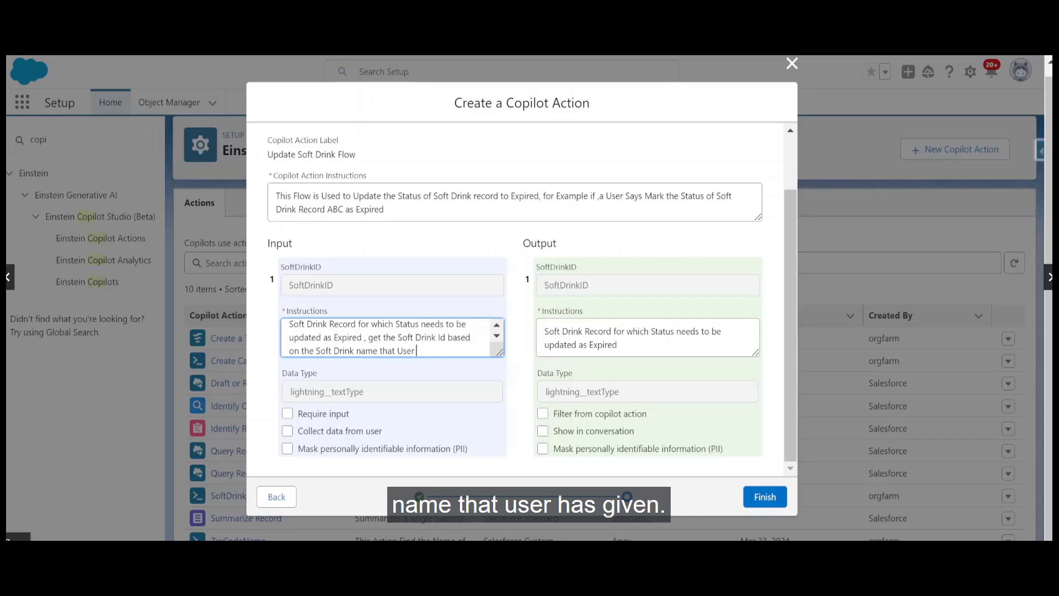
{"action": "type", "text": " has given"}
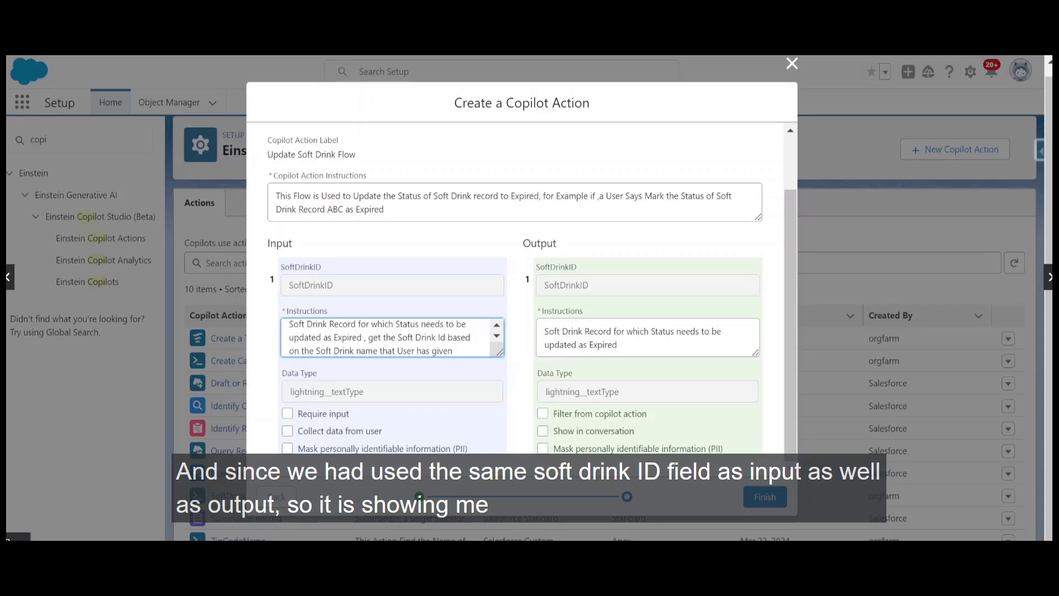
Replace the SoftDrinkID output instructions with "Soft Drink ID to be shown on UI" and enable Show in conversation
{"action": "left_click_drag", "start_coordinate": [620, 345], "coordinate": [540, 334]}
{"action": "type", "text": "Soft"}
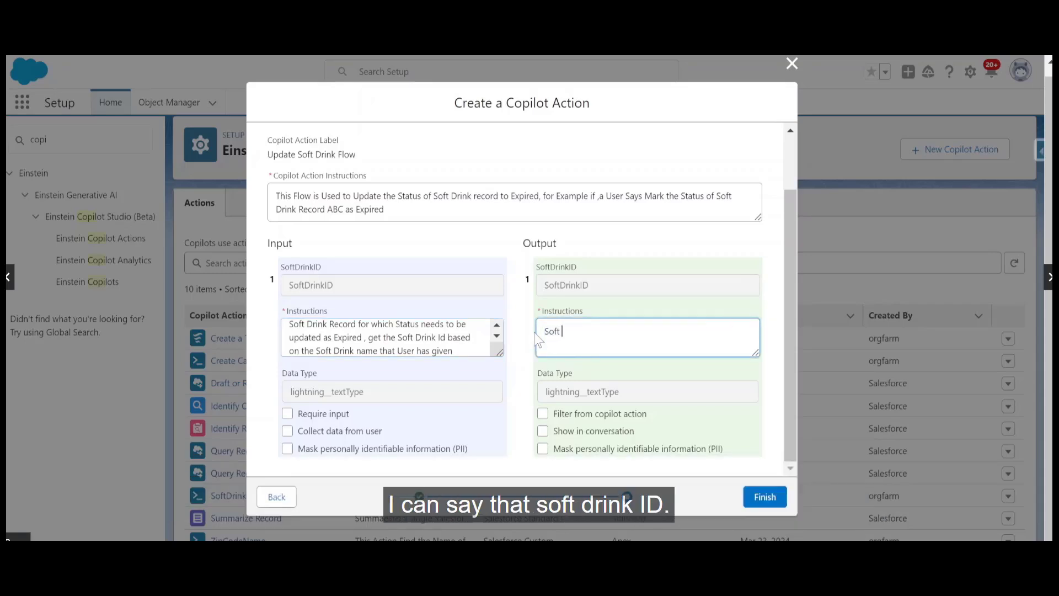
{"action": "type", "text": " Drink ID "}
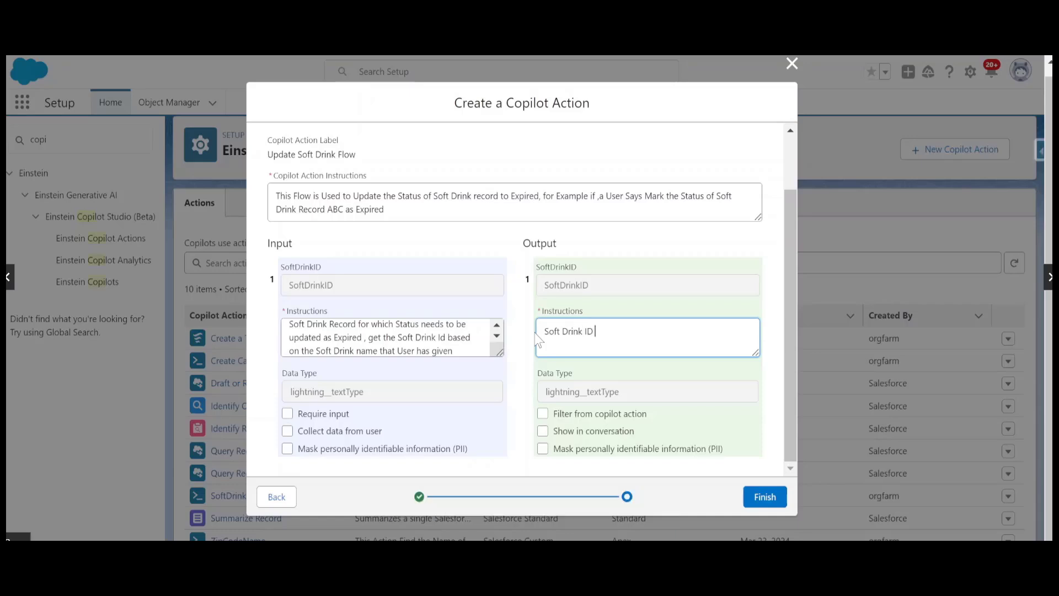
{"action": "type", "text": "to be sh"}
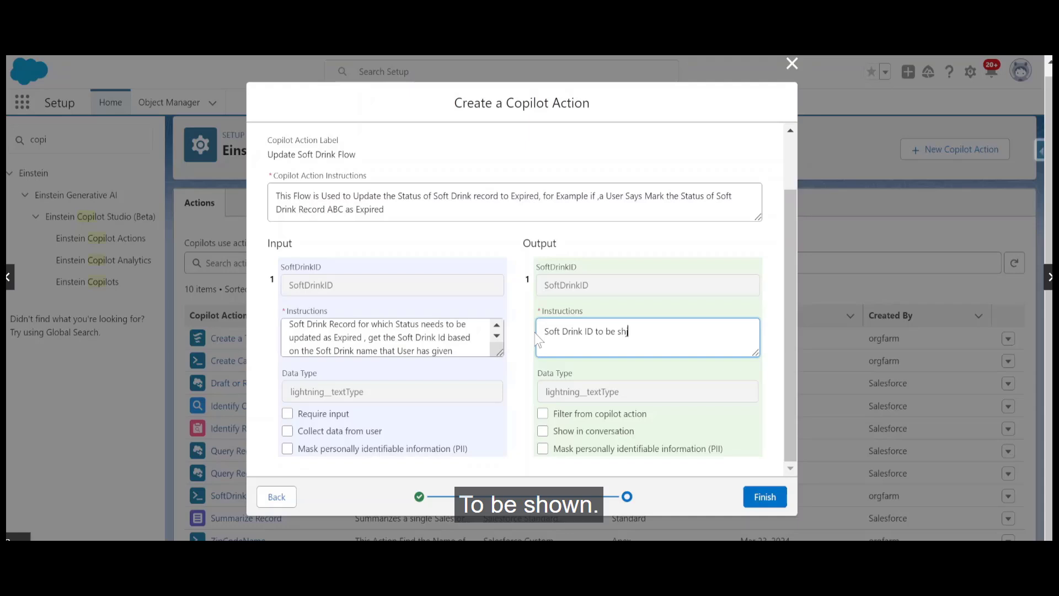
{"action": "type", "text": "jhown on UI"}
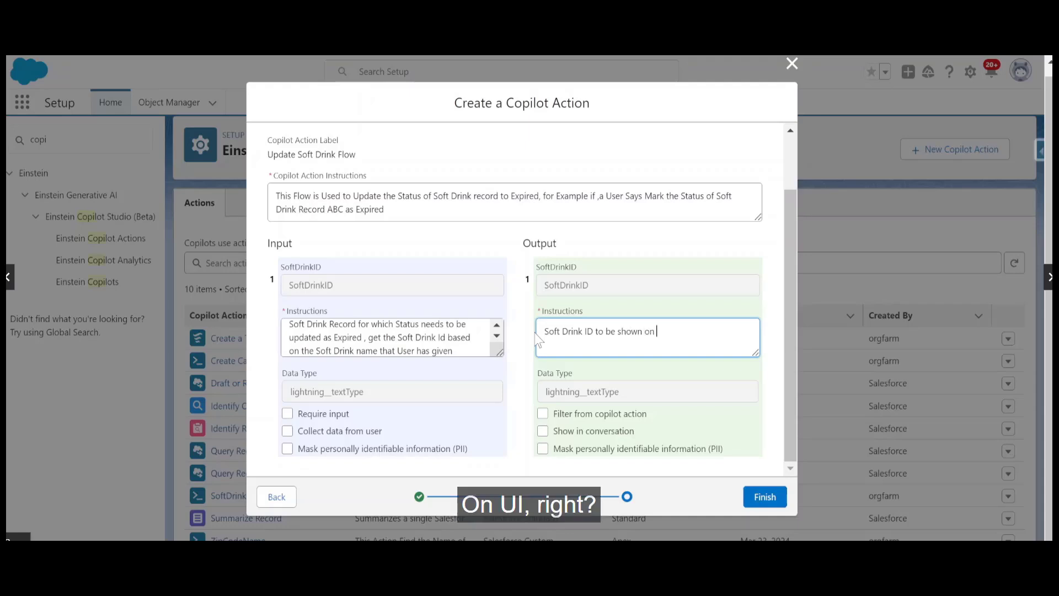
{"action": "left_click", "coordinate": [543, 431]}
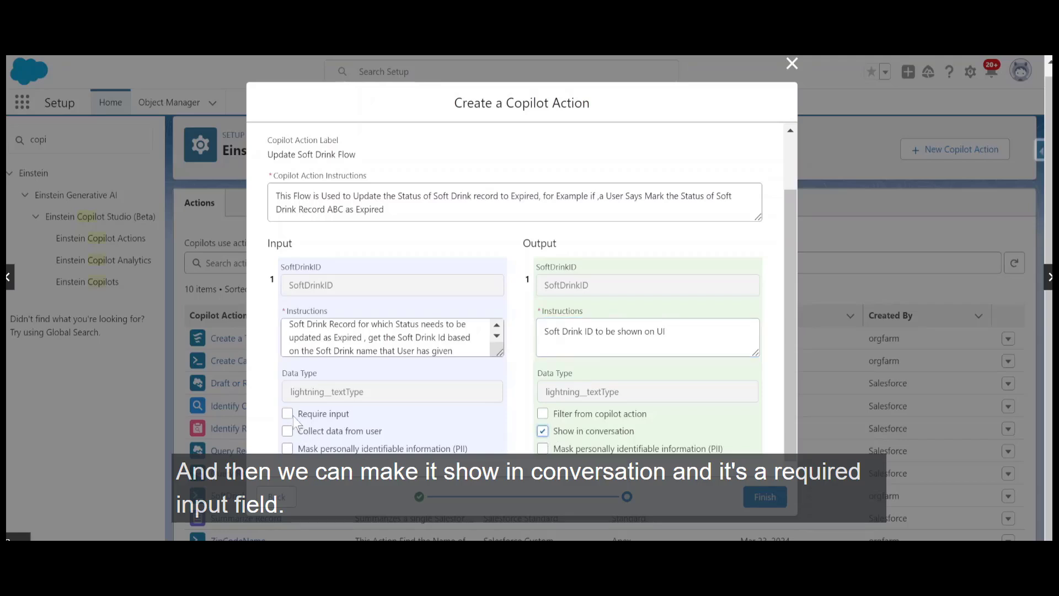
Make the SoftDrinkID input required and finish creating the Update Soft Drink Flow copilot action
{"action": "left_click", "coordinate": [288, 414]}
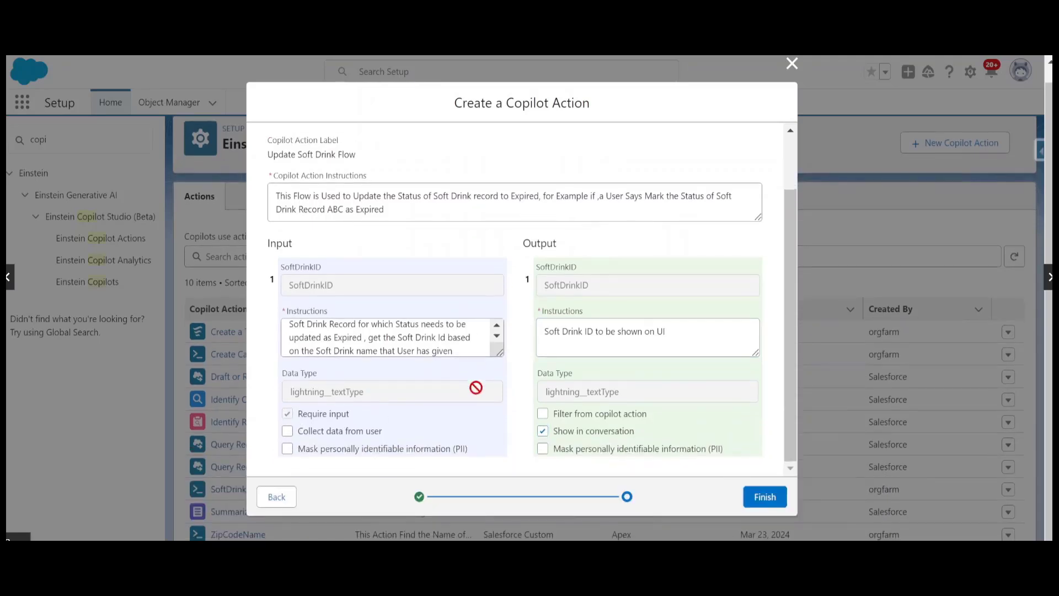
{"action": "left_click", "coordinate": [766, 499]}
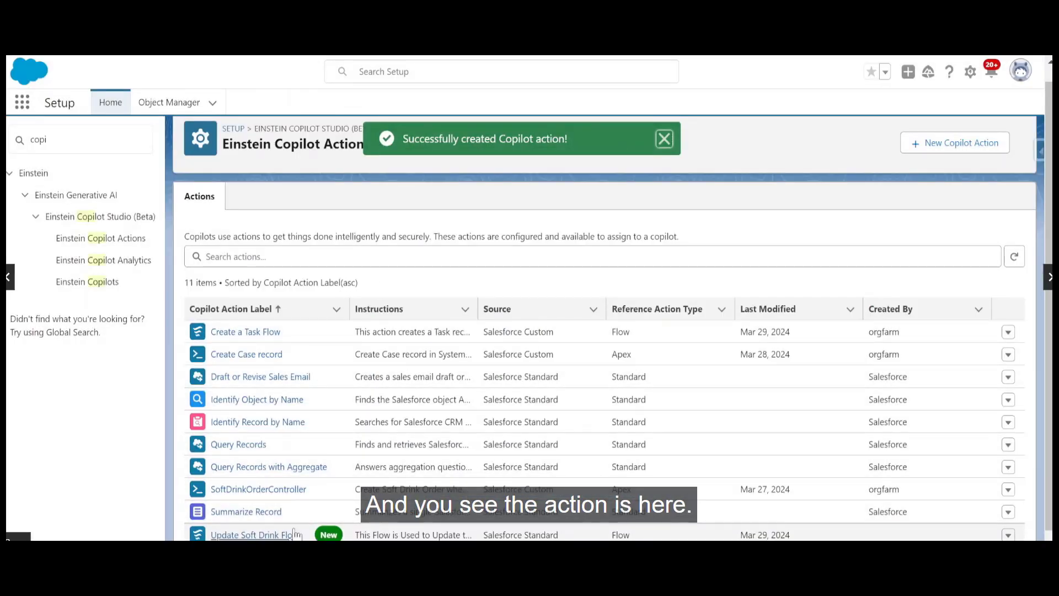
{"action": "scroll", "coordinate": [378, 289], "scroll_direction": "up", "scroll_amount": 1}
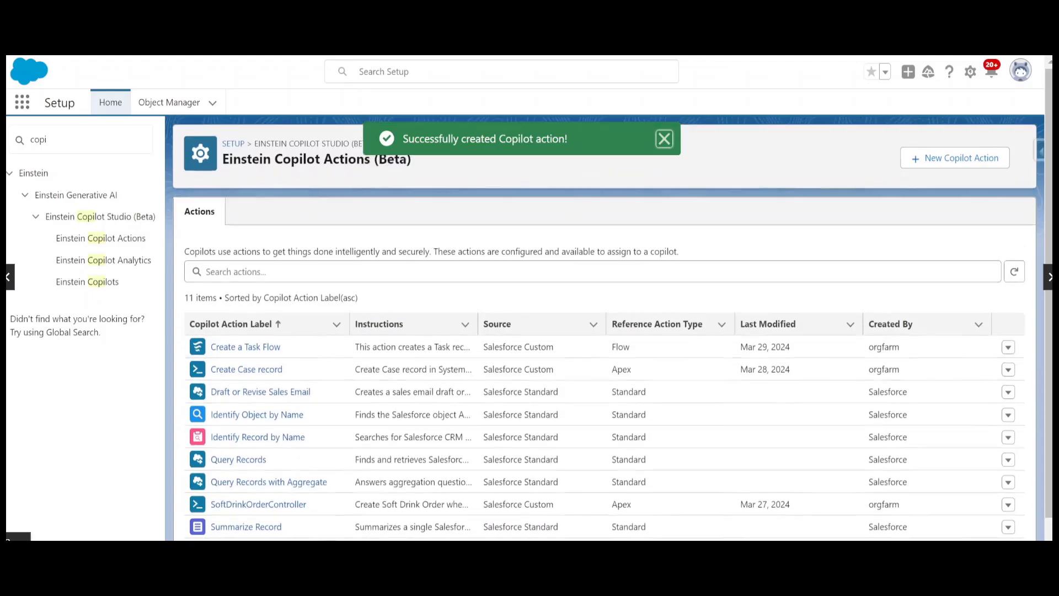
Open Einstein Copilot in Copilot Builder, assign the Update Soft Drink Flow action from the library to it, and activate the copilot
{"action": "left_click", "coordinate": [97, 287]}
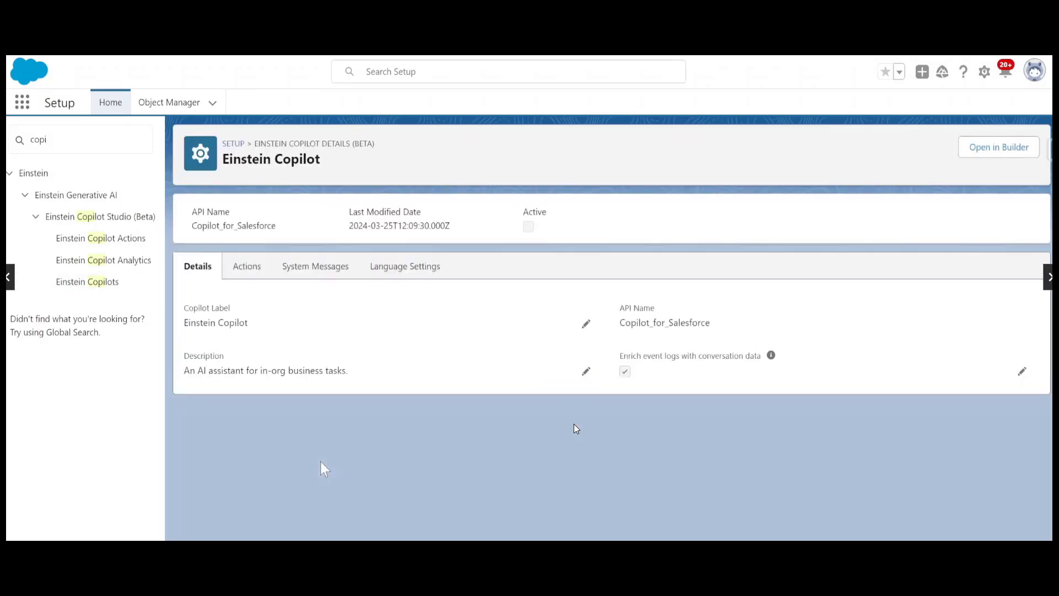
{"action": "left_click", "coordinate": [995, 155]}
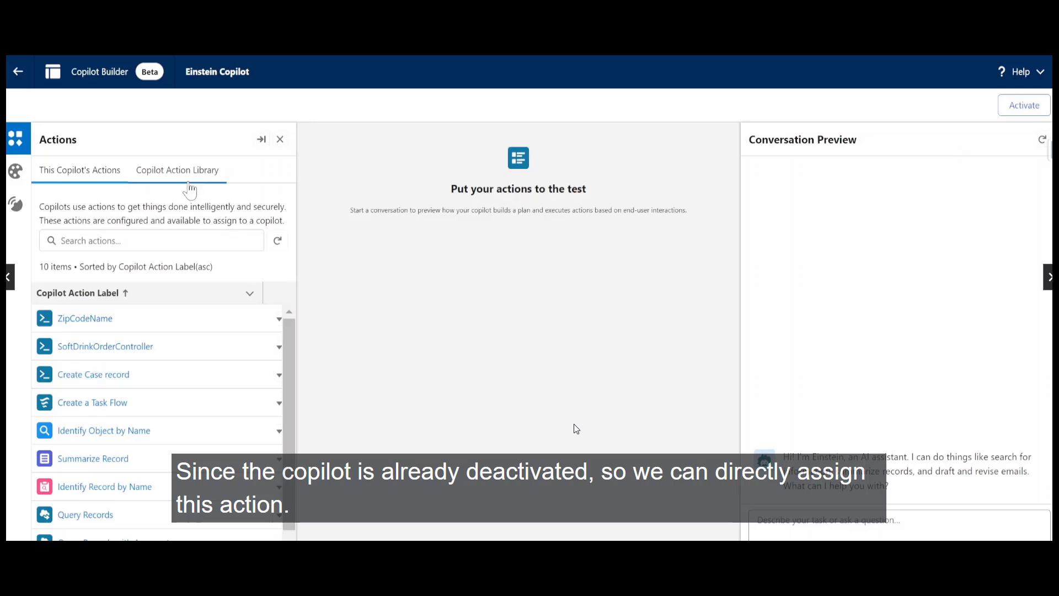
{"action": "left_click", "coordinate": [185, 172]}
{"action": "left_click", "coordinate": [279, 320]}
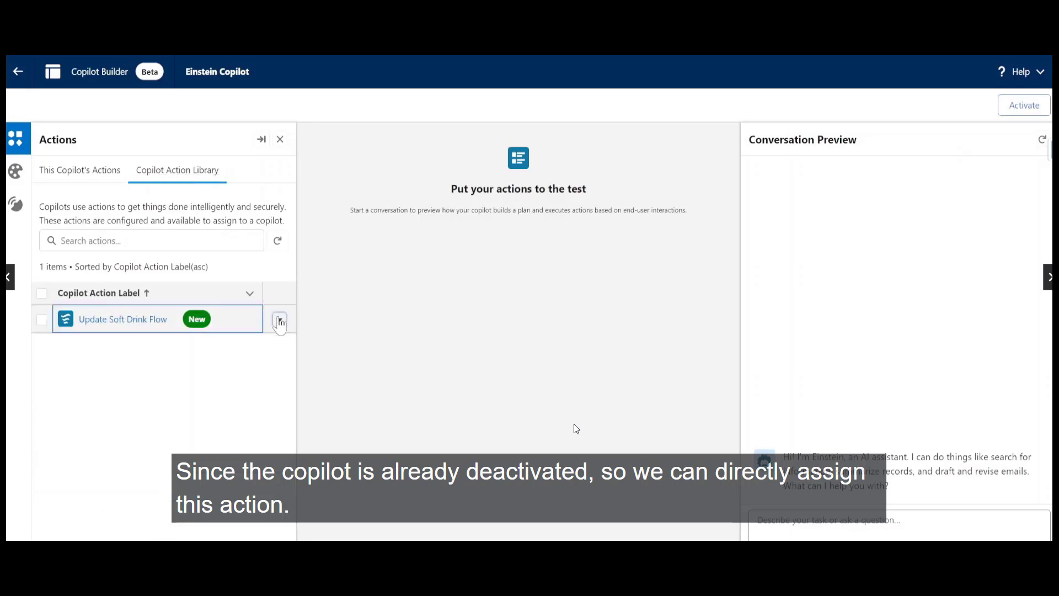
{"action": "left_click", "coordinate": [252, 325]}
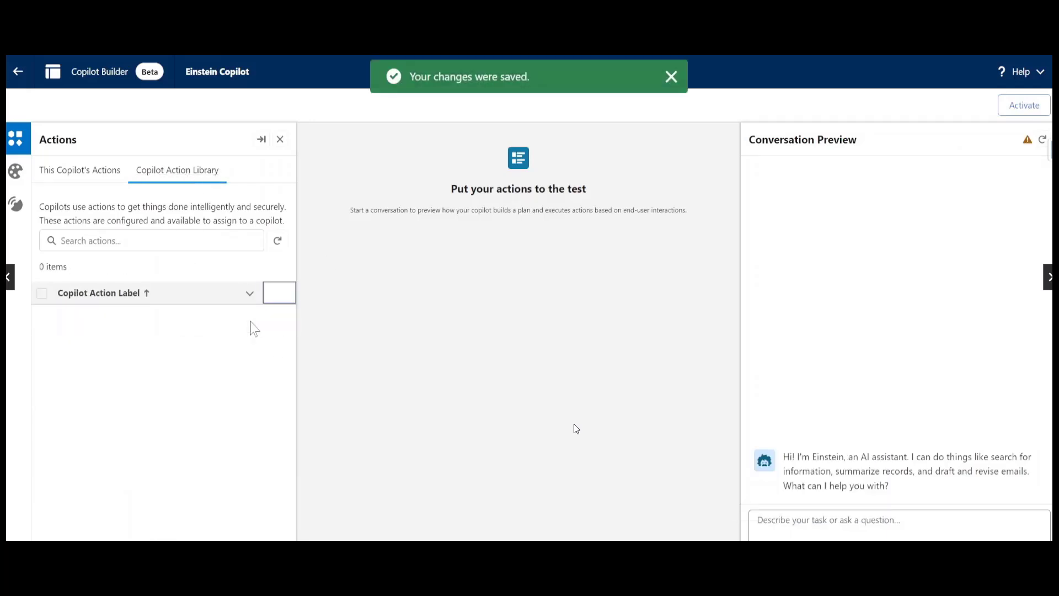
{"action": "left_click", "coordinate": [79, 175]}
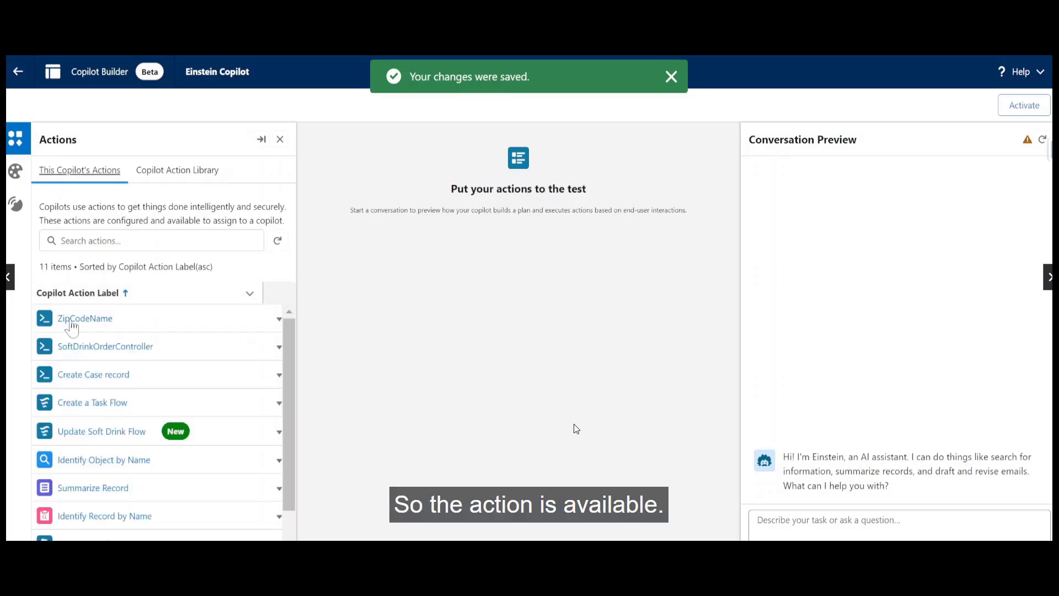
{"action": "left_click", "coordinate": [1023, 105]}
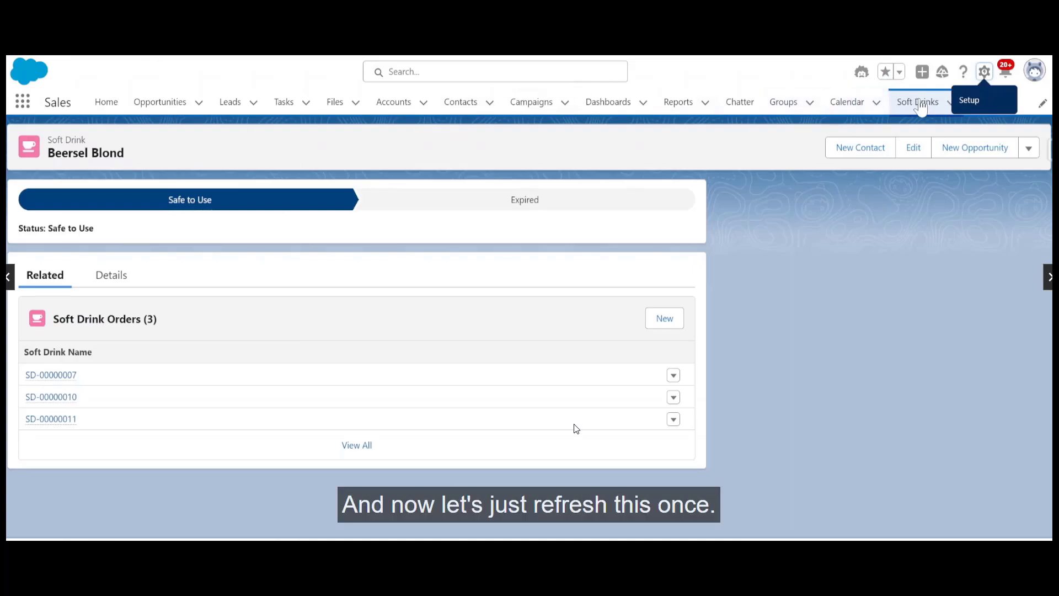
Return to the Soft Drinks list in the Sales app, refresh the page, and open the Einstein assistant
{"action": "left_click", "coordinate": [917, 102]}
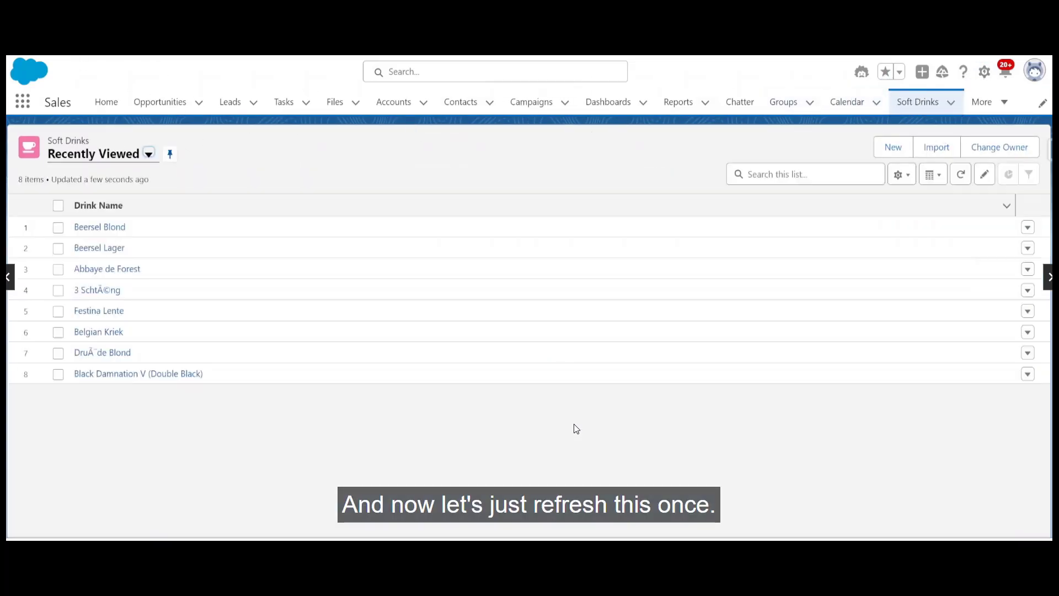
{"action": "key", "text": "F5"}
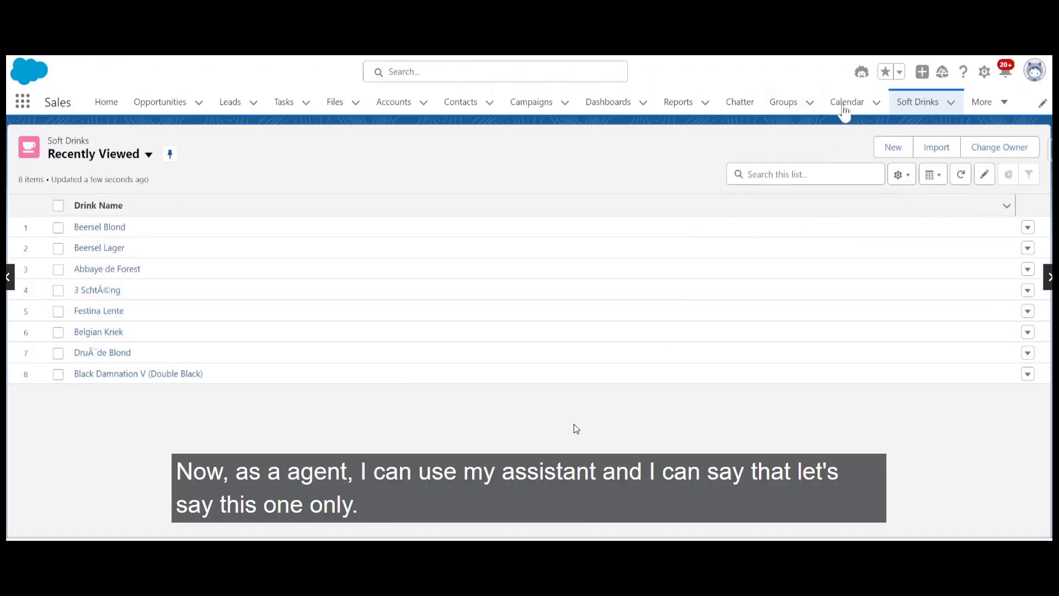
{"action": "left_click", "coordinate": [862, 75]}
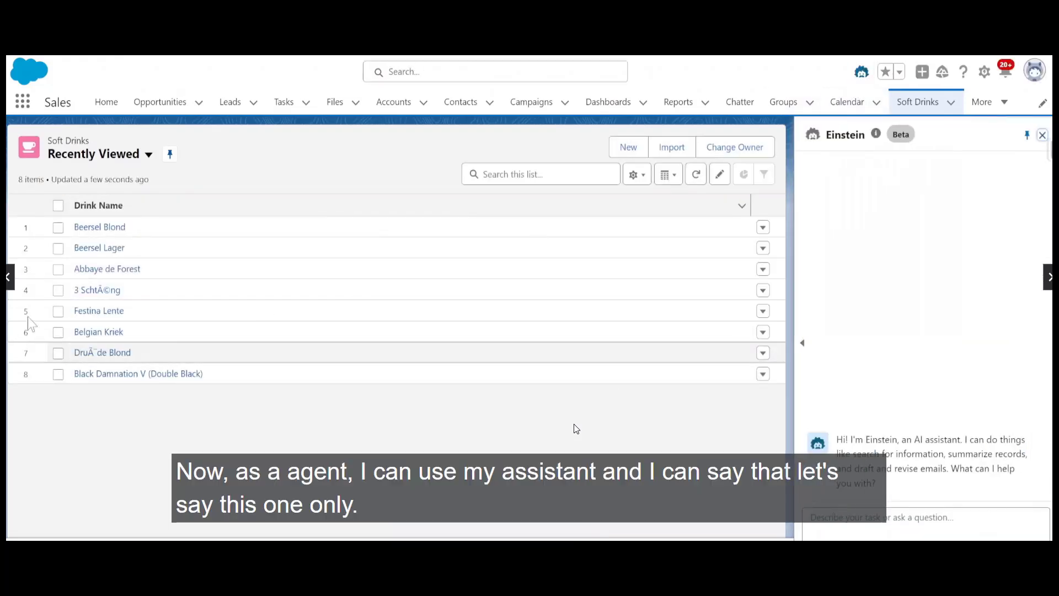
Ask the Einstein assistant to "Update the Status of Soft Drink Named Beersel Blond to Expired"
{"action": "left_click_drag", "start_coordinate": [127, 227], "coordinate": [74, 231]}
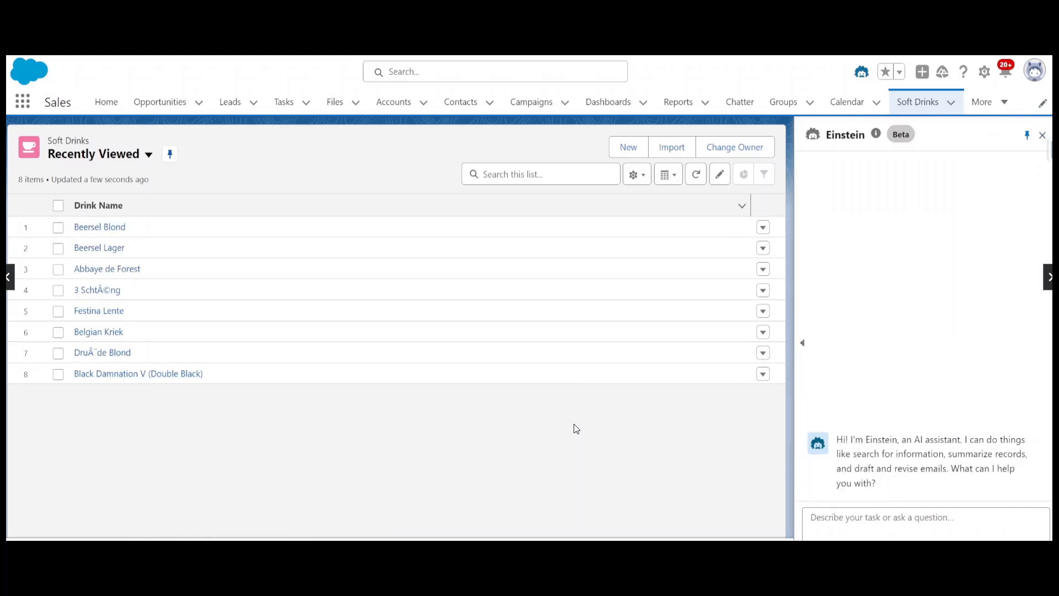
{"action": "type", "text": "Update the"}
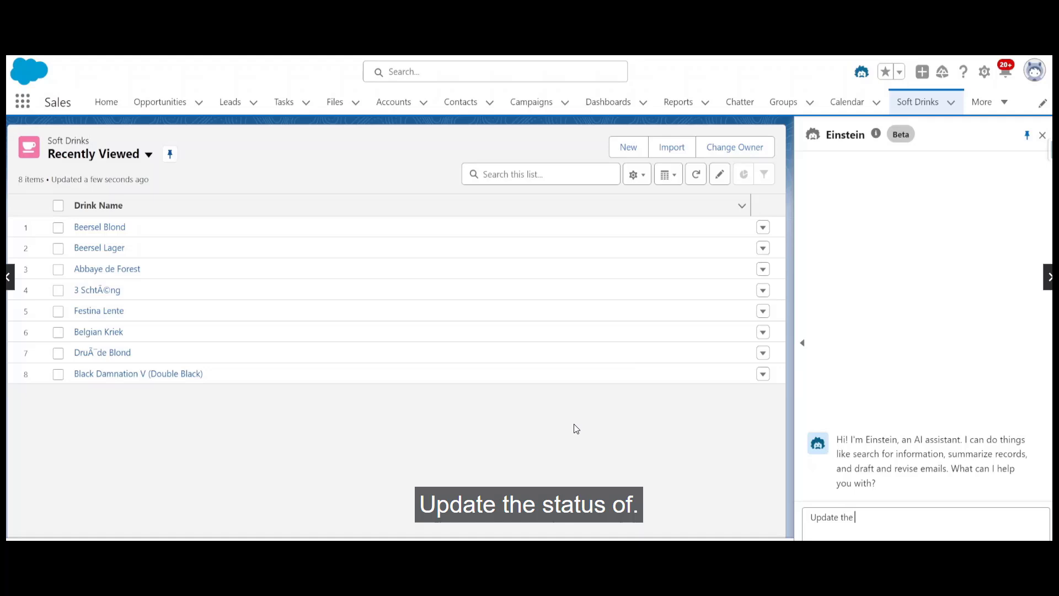
{"action": "type", "text": " Status"}
{"action": "key", "text": "BackSpace"}
{"action": "key", "text": "BackSpace"}
{"action": "type", "text": "of"}
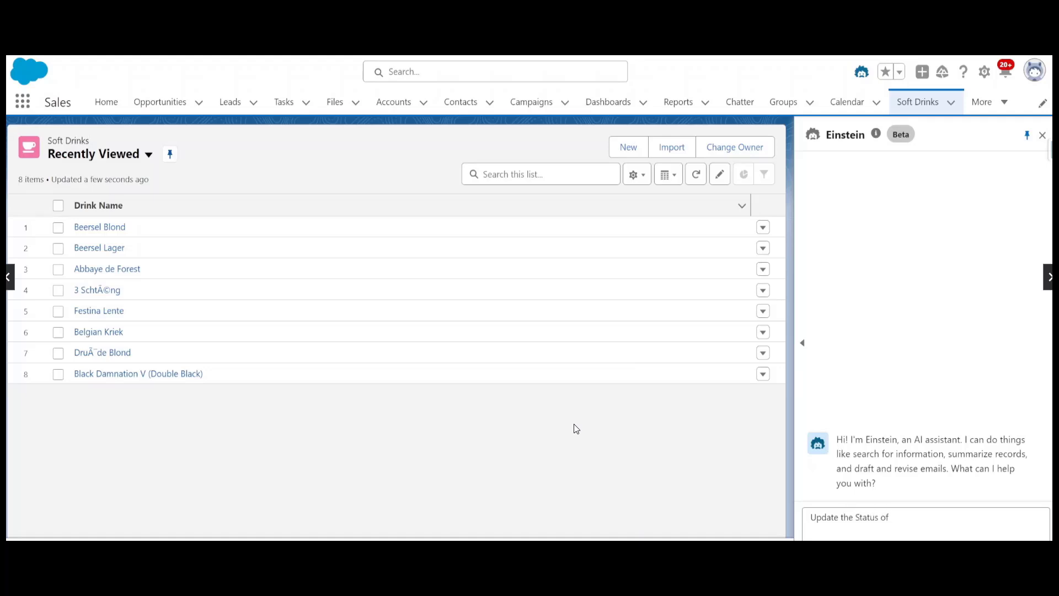
{"action": "type", "text": " Soft Drink Named"}
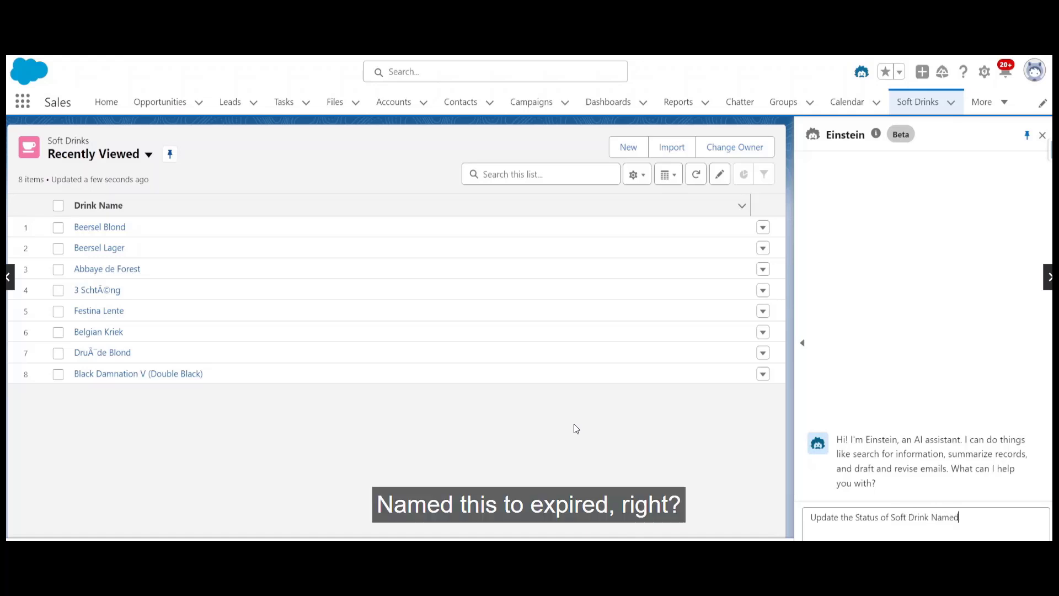
{"action": "type", "text": " Beersel Blond to Expired"}
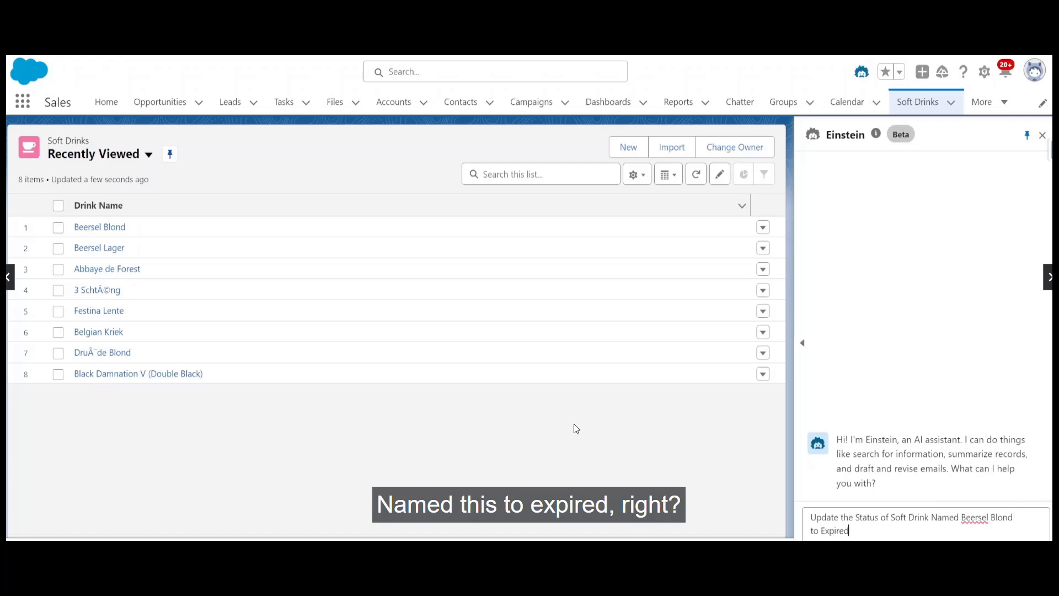
{"action": "key", "text": "Return"}
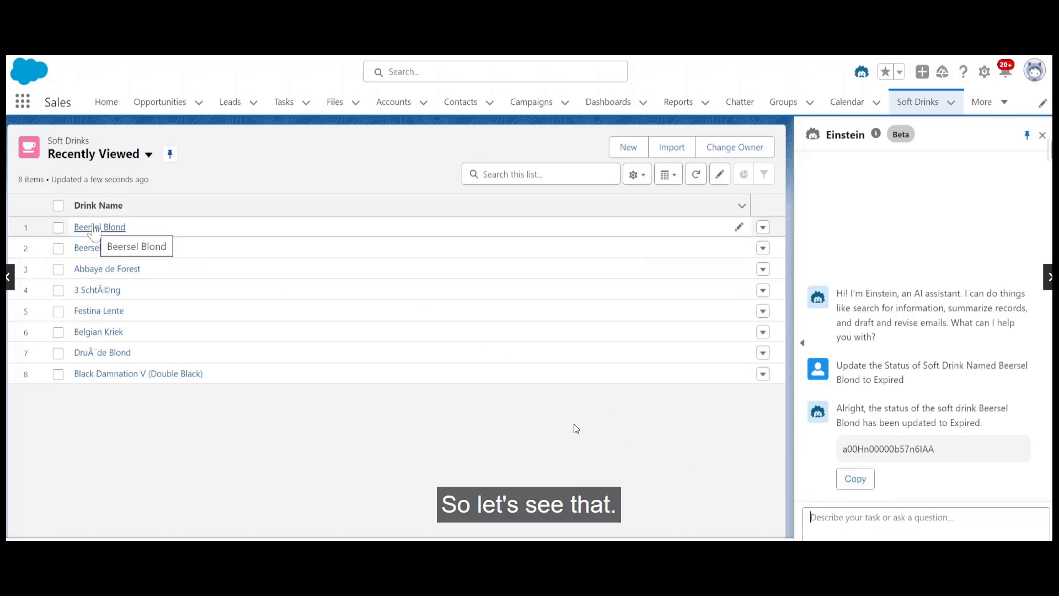
Open the Beersel Blond record and check its status and the status of each related order, SD-00000007, SD-00000010 and SD-00000011
{"action": "left_click", "coordinate": [94, 227]}
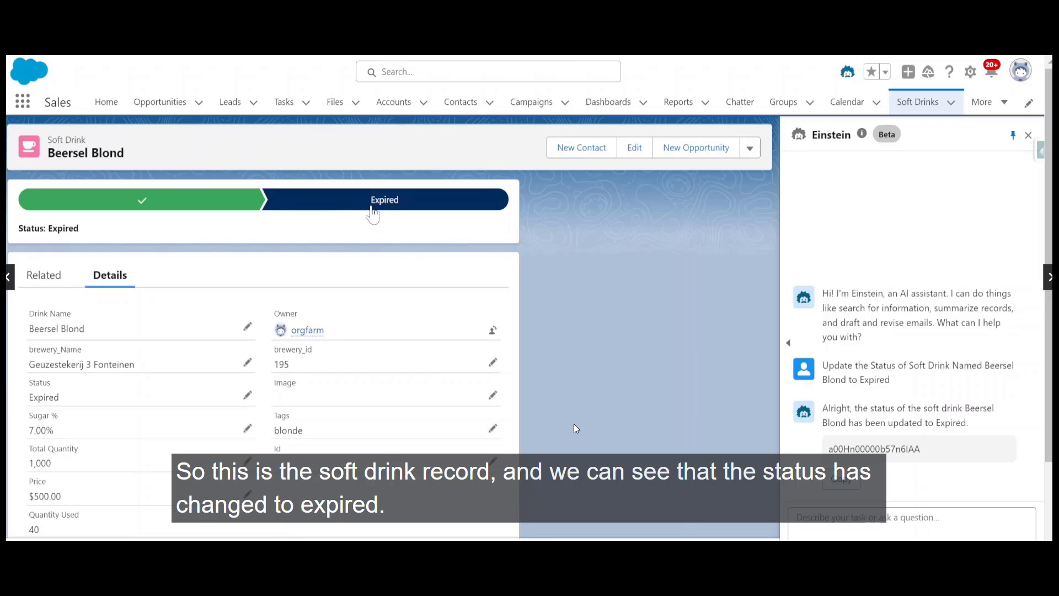
{"action": "left_click", "coordinate": [56, 278]}
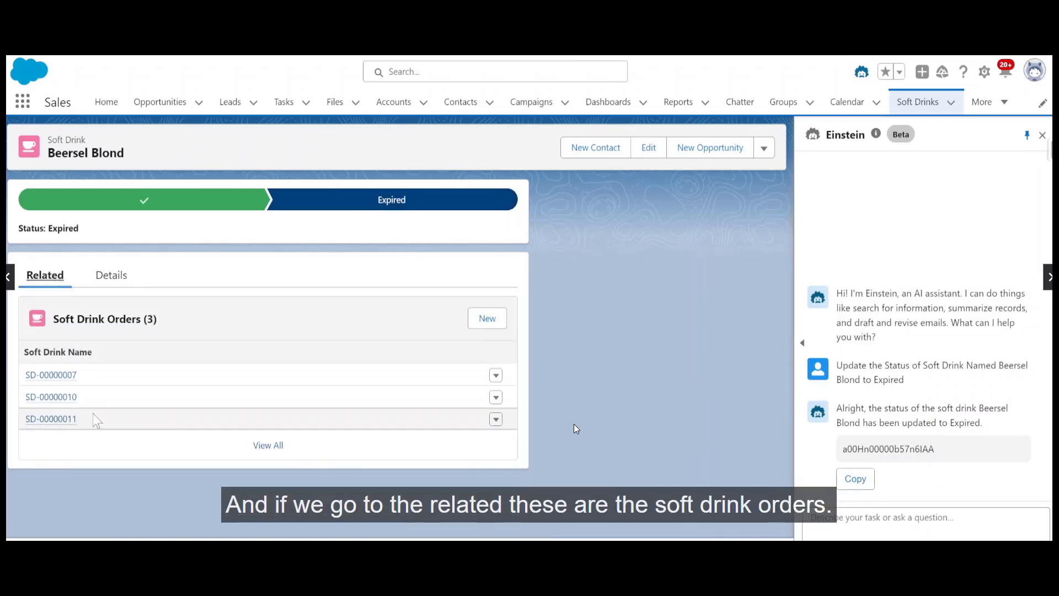
{"action": "left_click", "coordinate": [74, 378]}
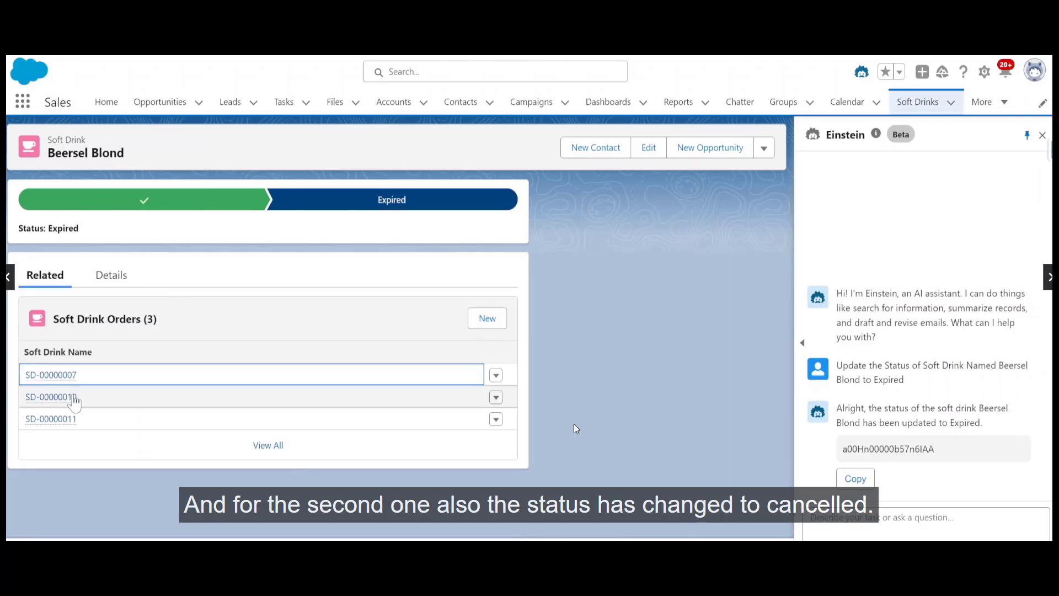
{"action": "left_click", "coordinate": [75, 396]}
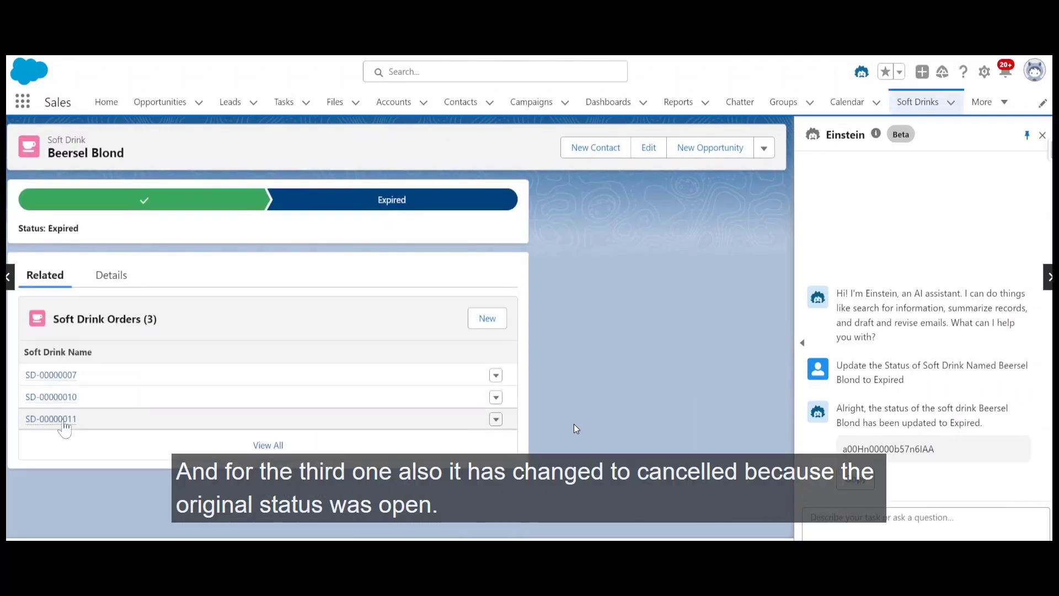
{"action": "left_click", "coordinate": [65, 417]}
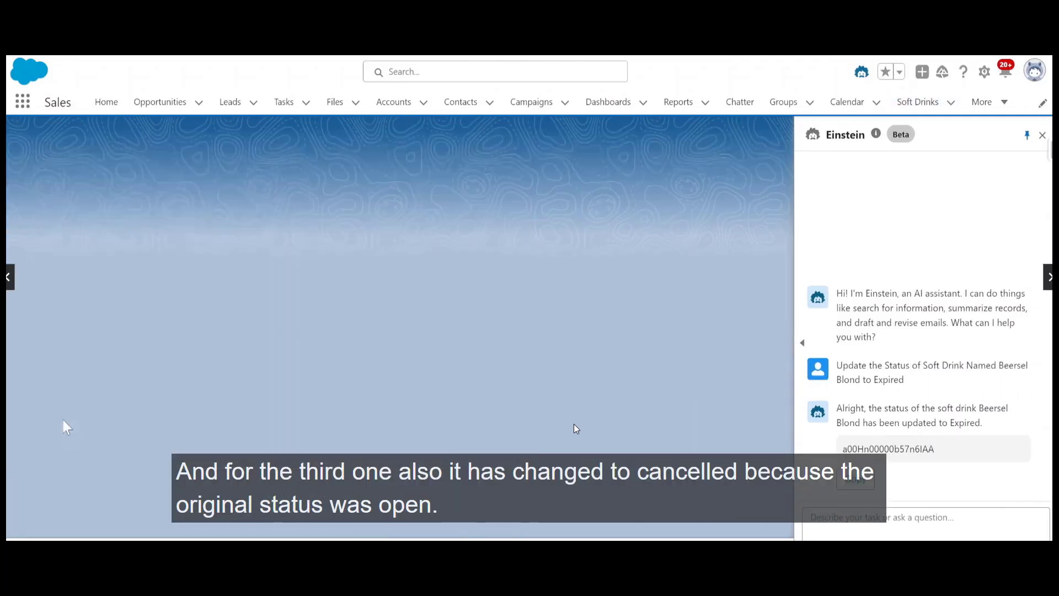